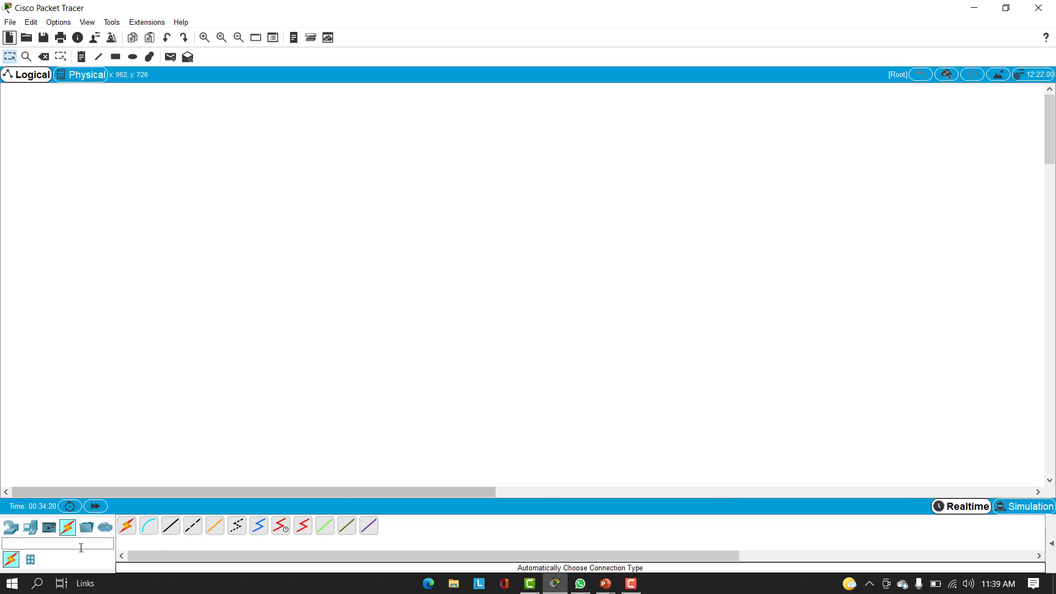
left_click(30, 527)
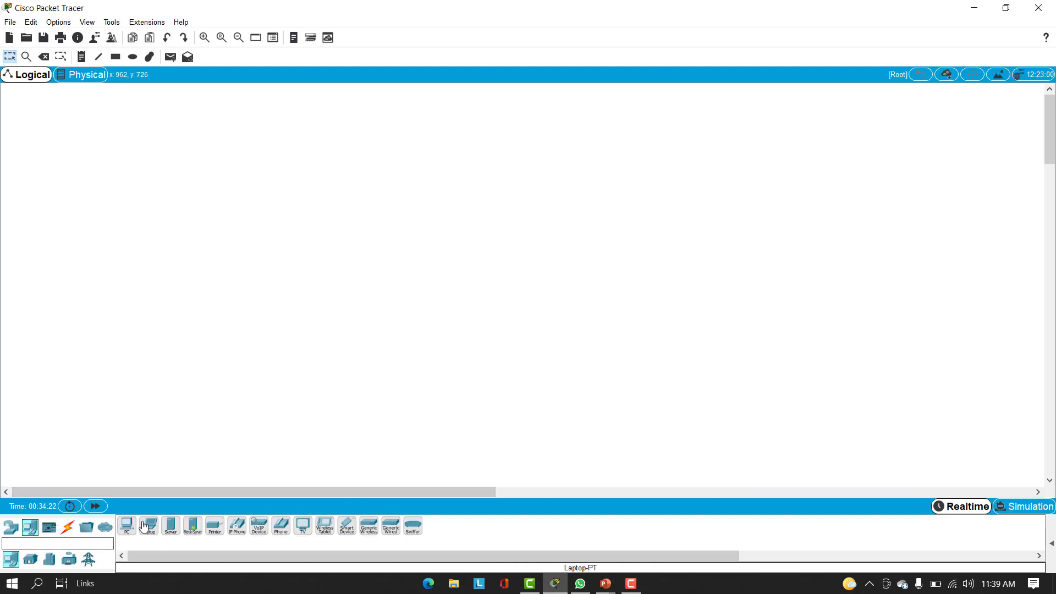
left_click(126, 526)
left_click(128, 403)
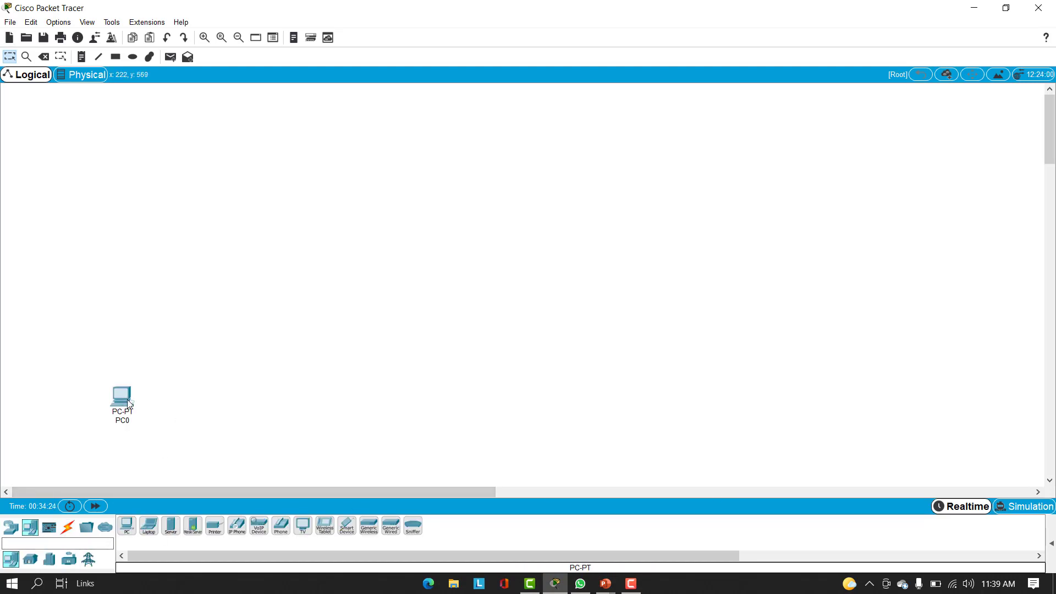
left_click(124, 403)
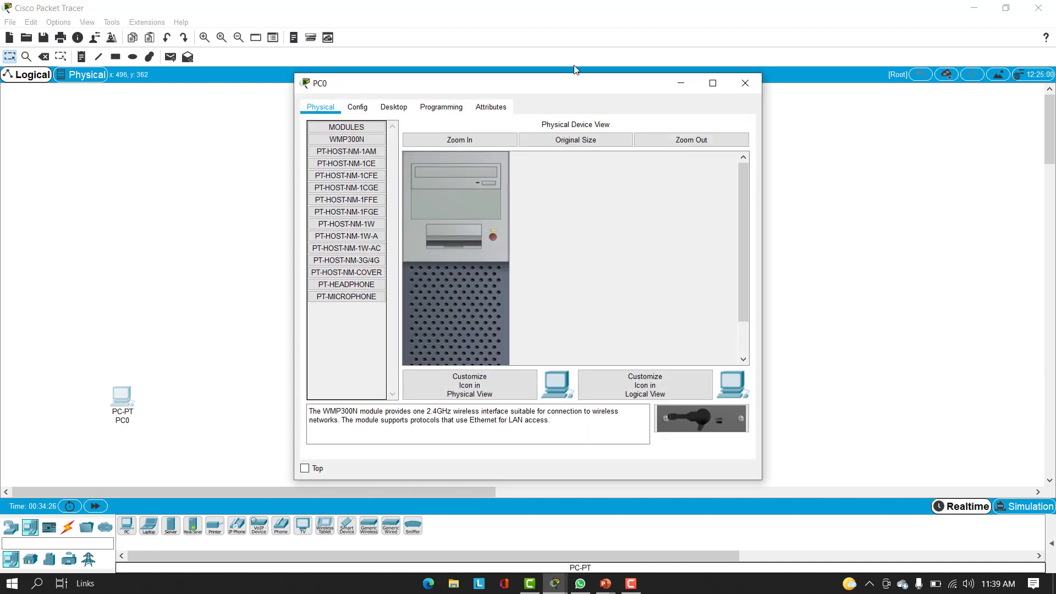
left_click(740, 85)
key("Delete")
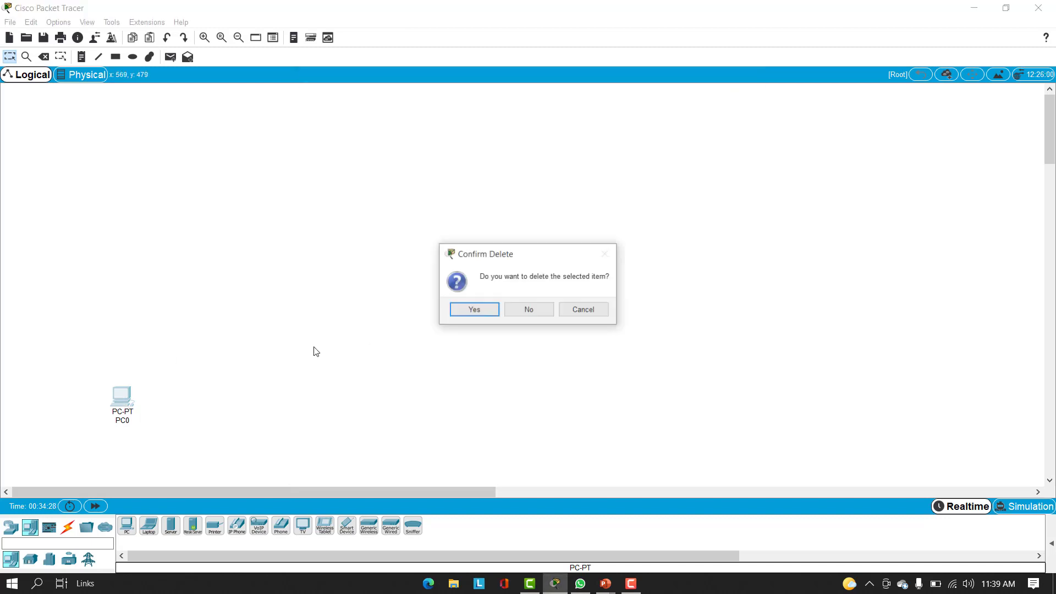
left_click(478, 310)
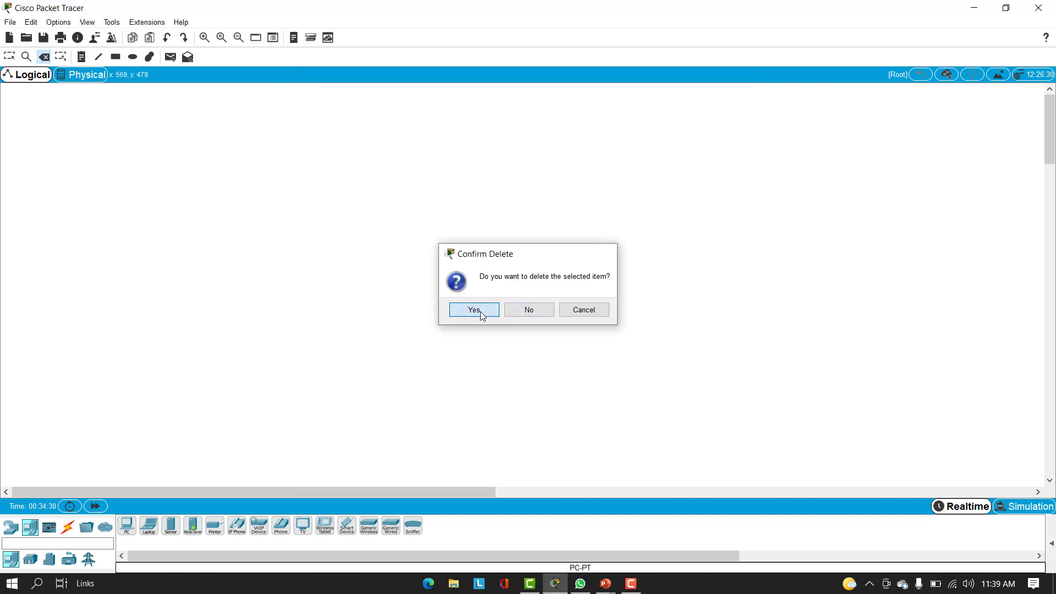
Place four PC-PT end devices in a horizontal row across the lower part of the workspace
left_click_drag(131, 530, 103, 401)
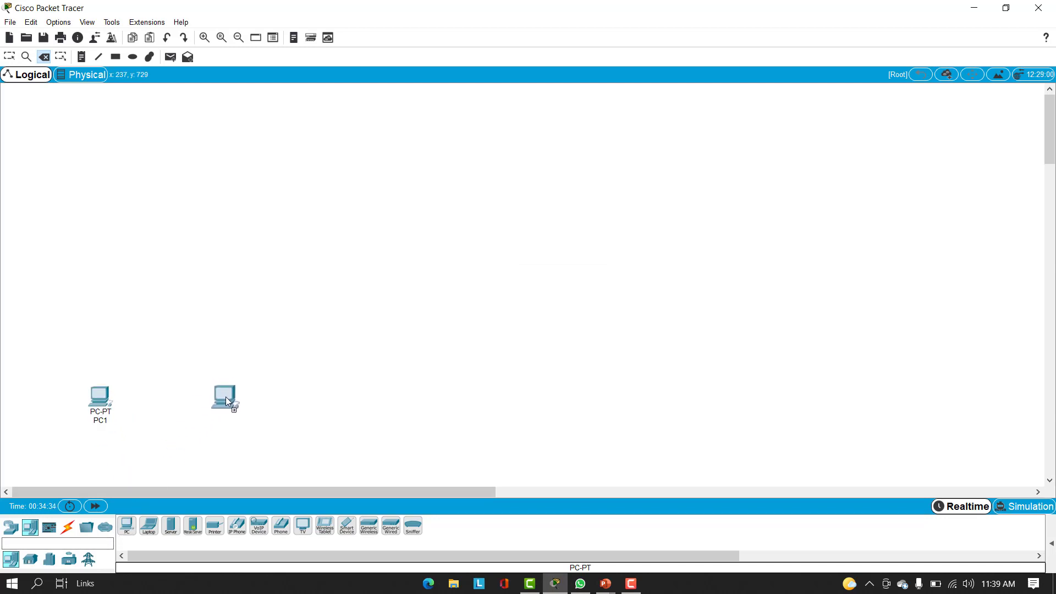
left_click_drag(226, 399, 225, 398)
left_click_drag(369, 407, 368, 407)
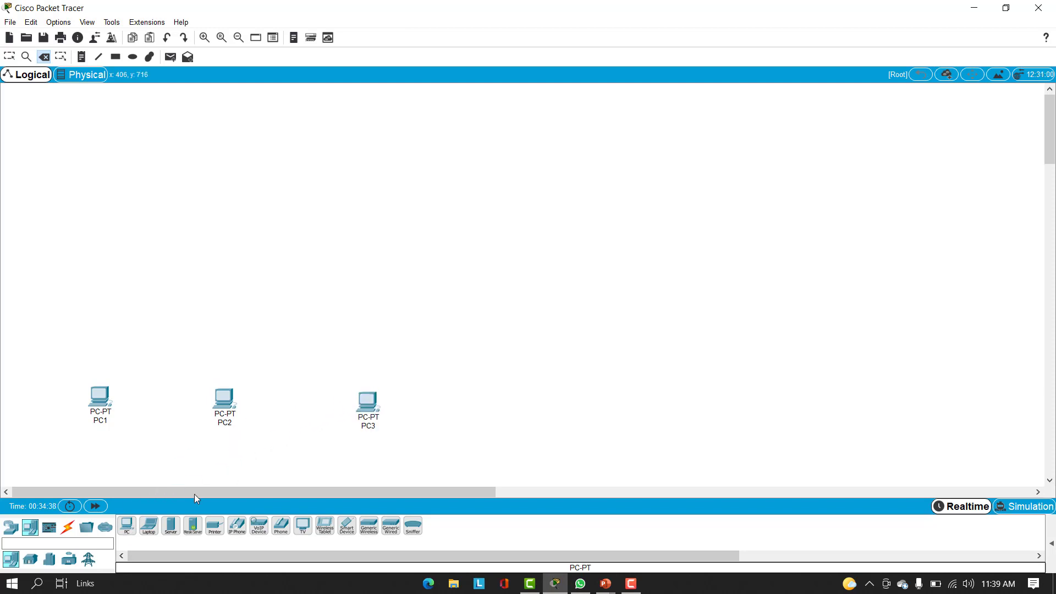
left_click(127, 525)
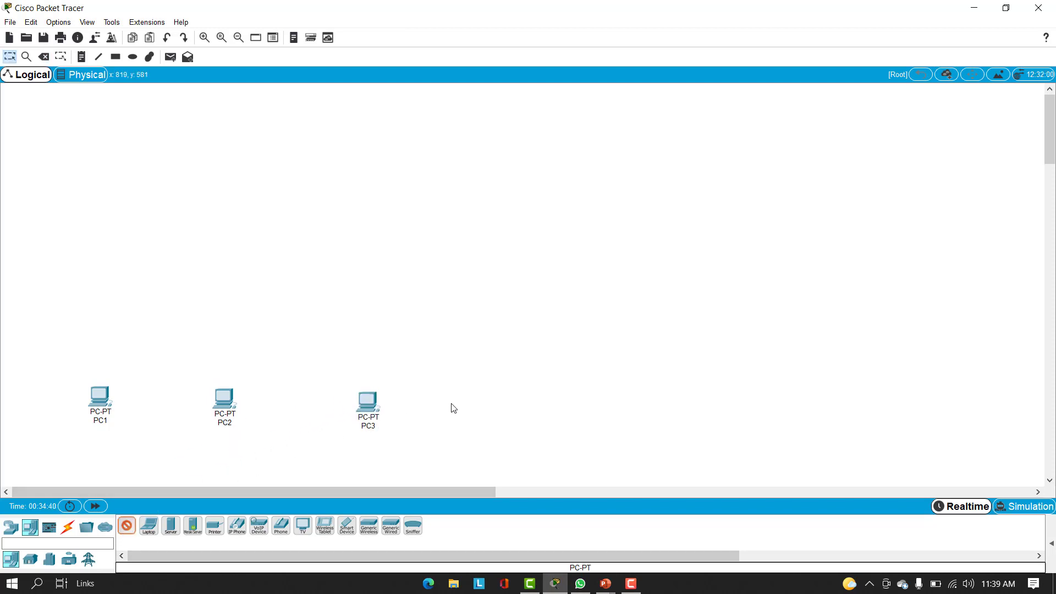
left_click(497, 407)
left_click_drag(497, 407, 519, 405)
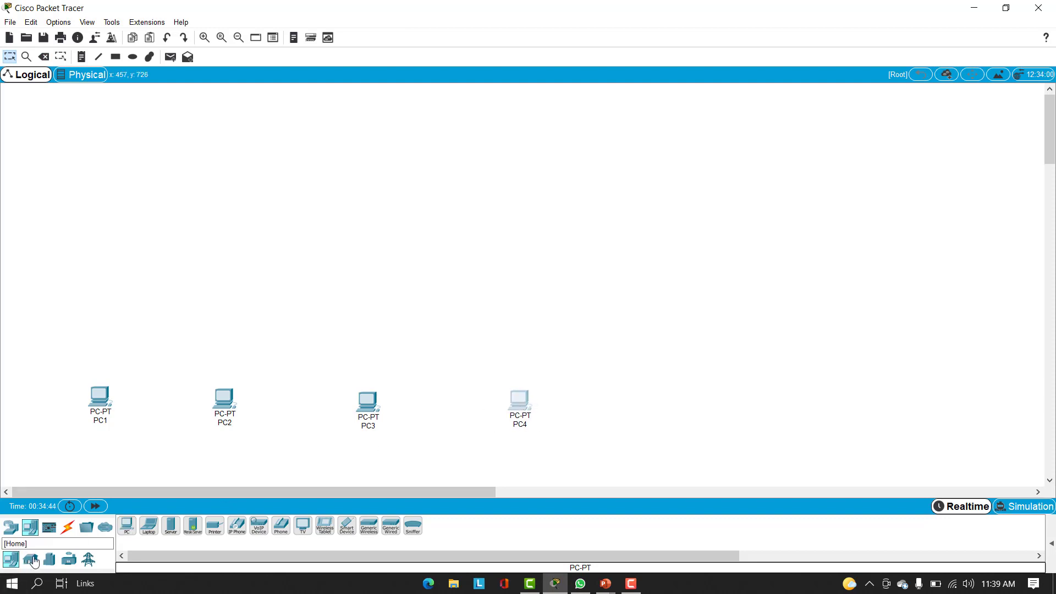
left_click(11, 527)
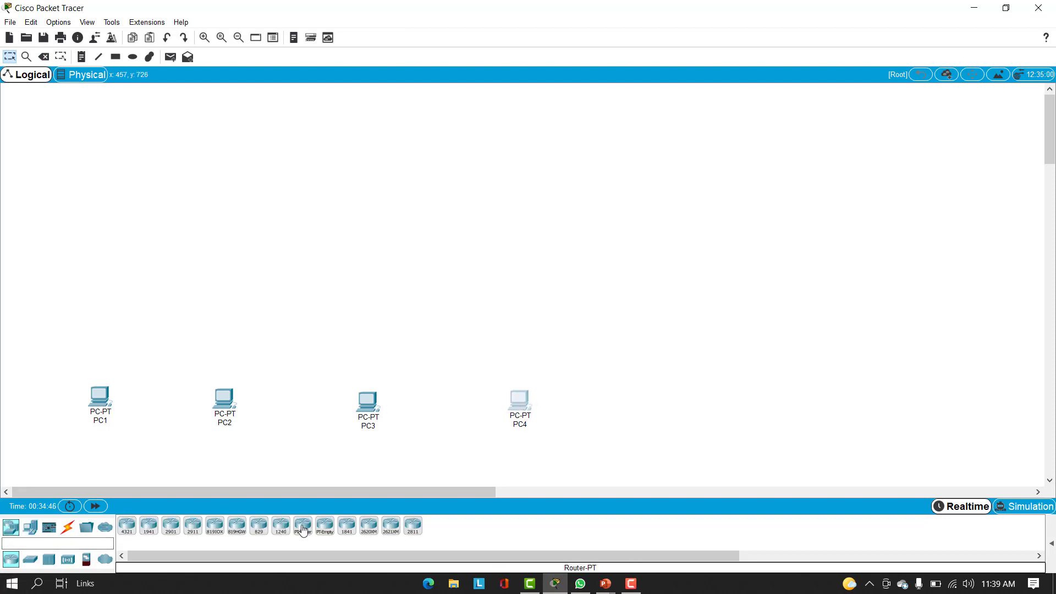
left_click(31, 560)
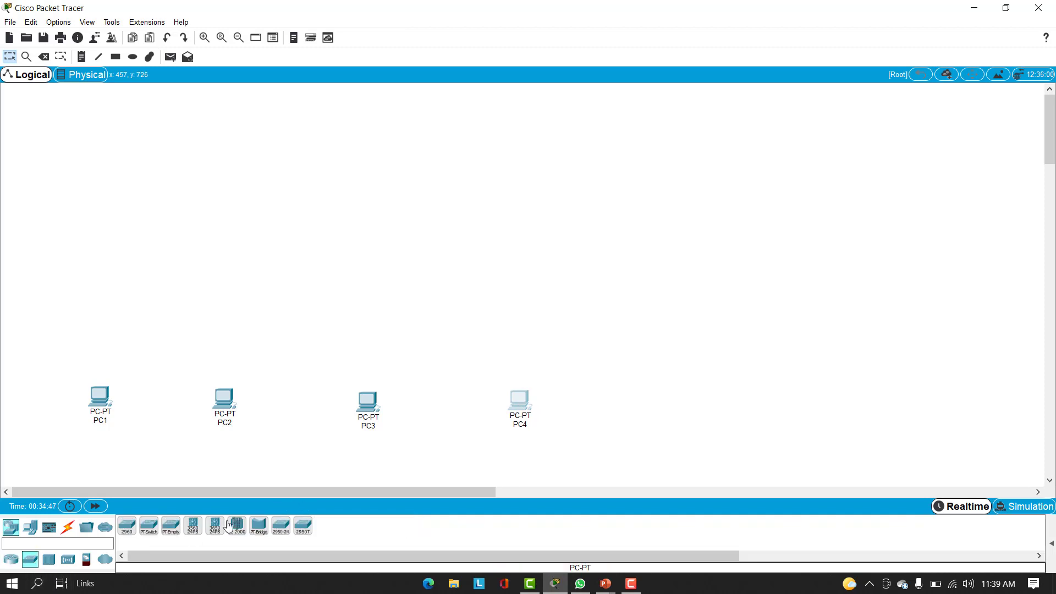
left_click(149, 530)
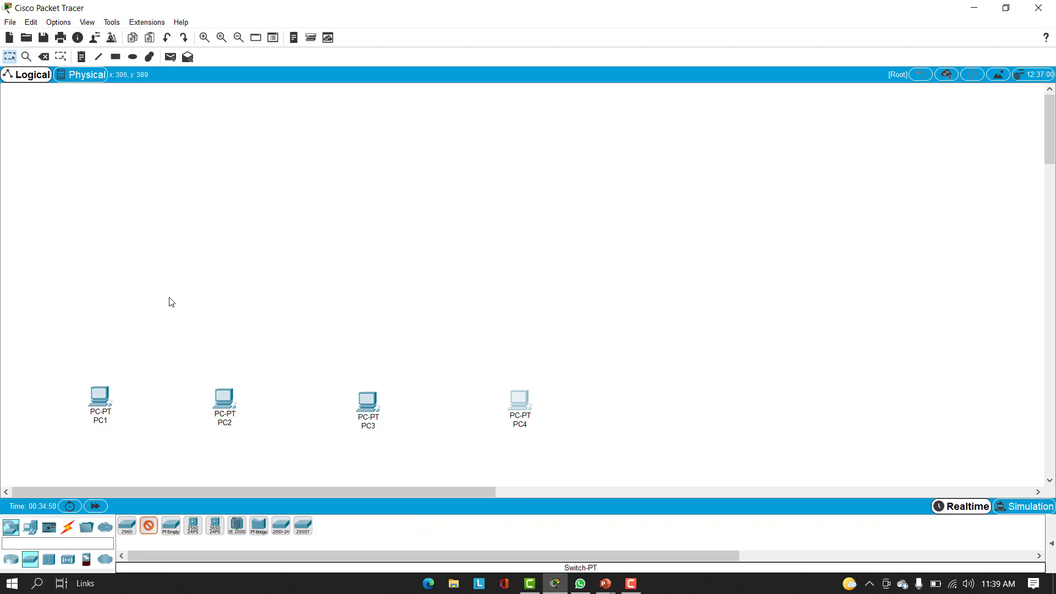
left_click(167, 289)
left_click(157, 529)
left_click(450, 292)
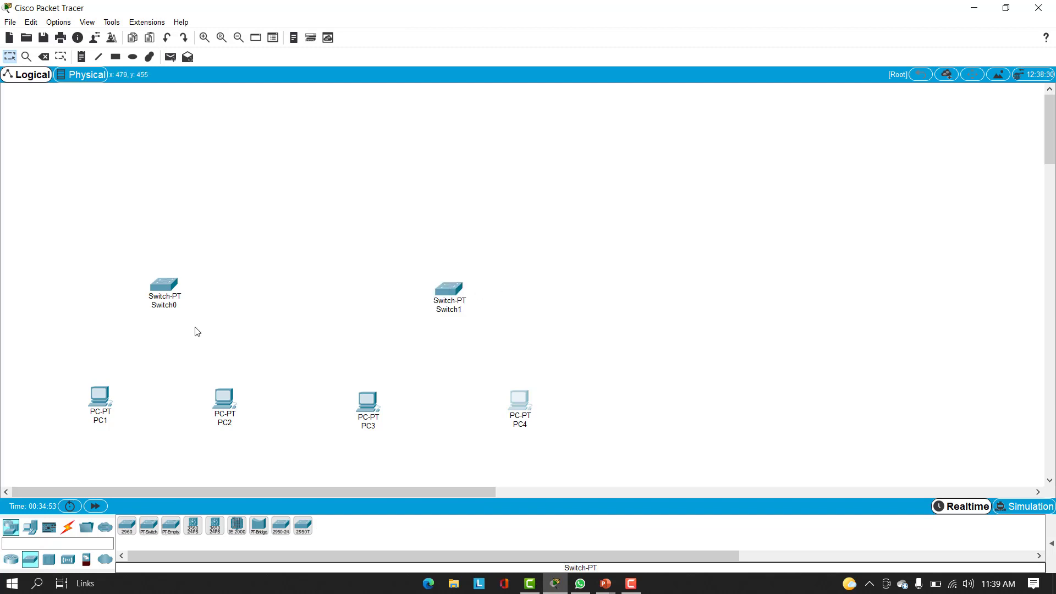
left_click(168, 289)
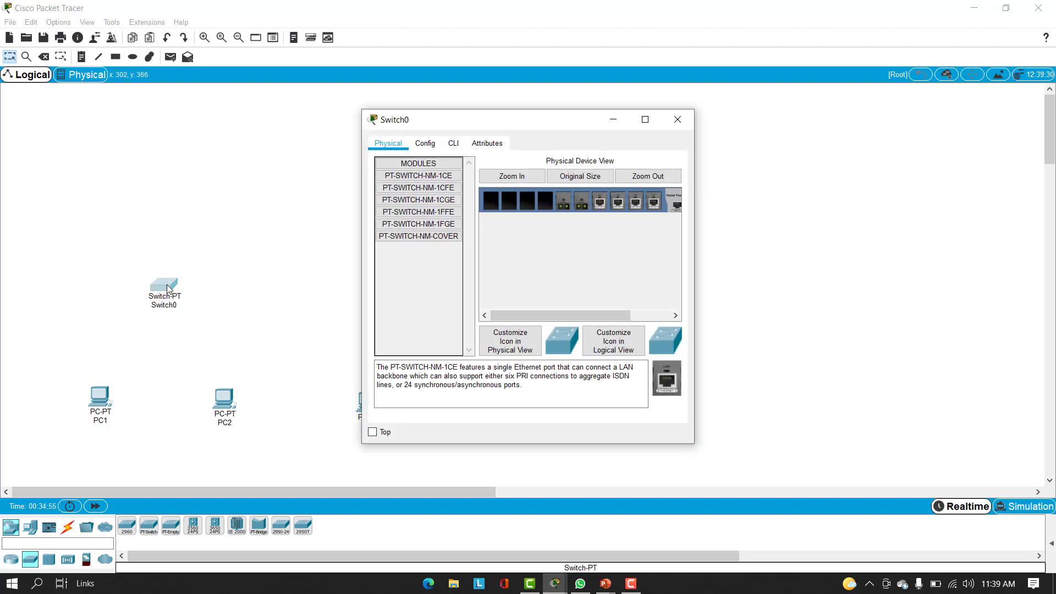
left_click(677, 119)
key("Delete")
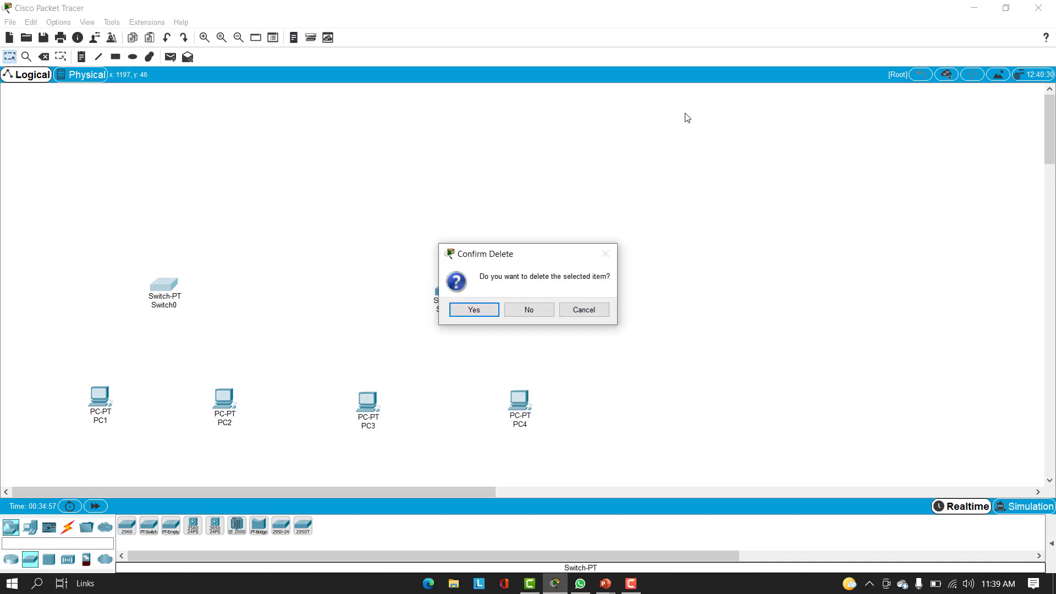
left_click(480, 308)
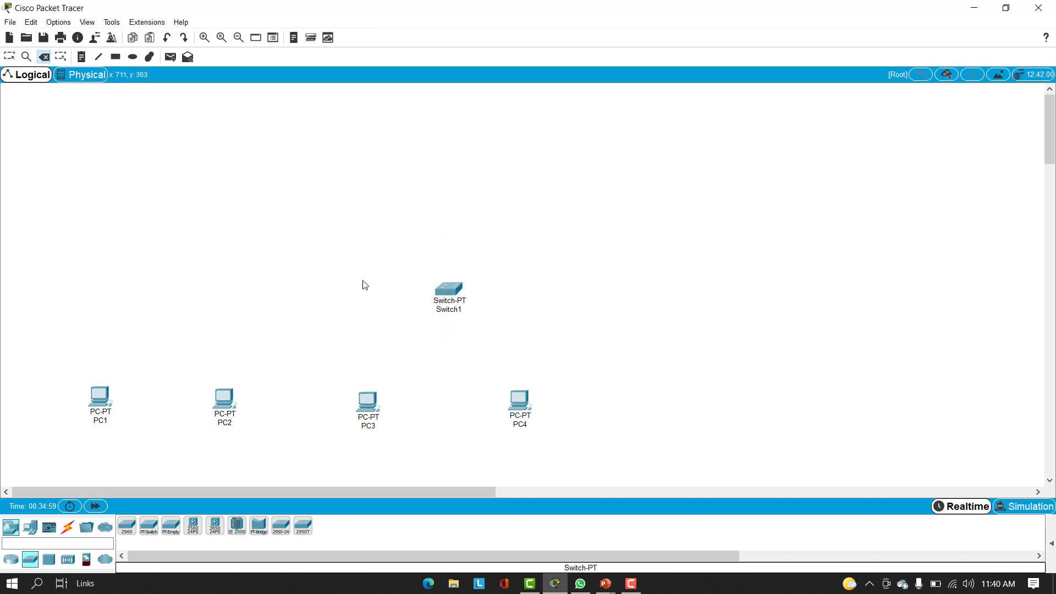
left_click(452, 292)
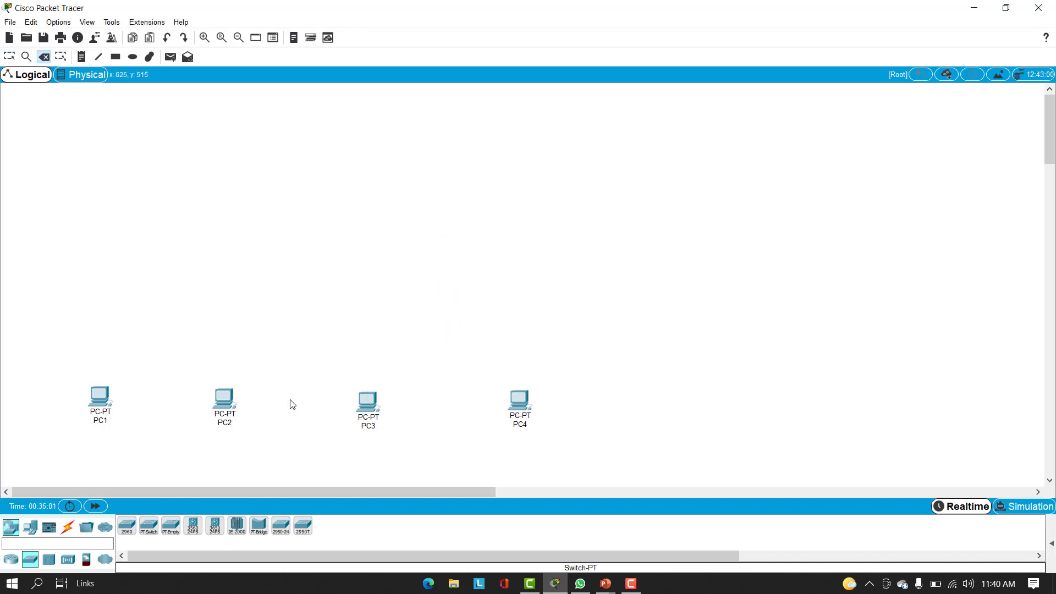
Place two Switch-PT switches, one above PC1 and PC2 and the other above PC3 and PC4
left_click(149, 526)
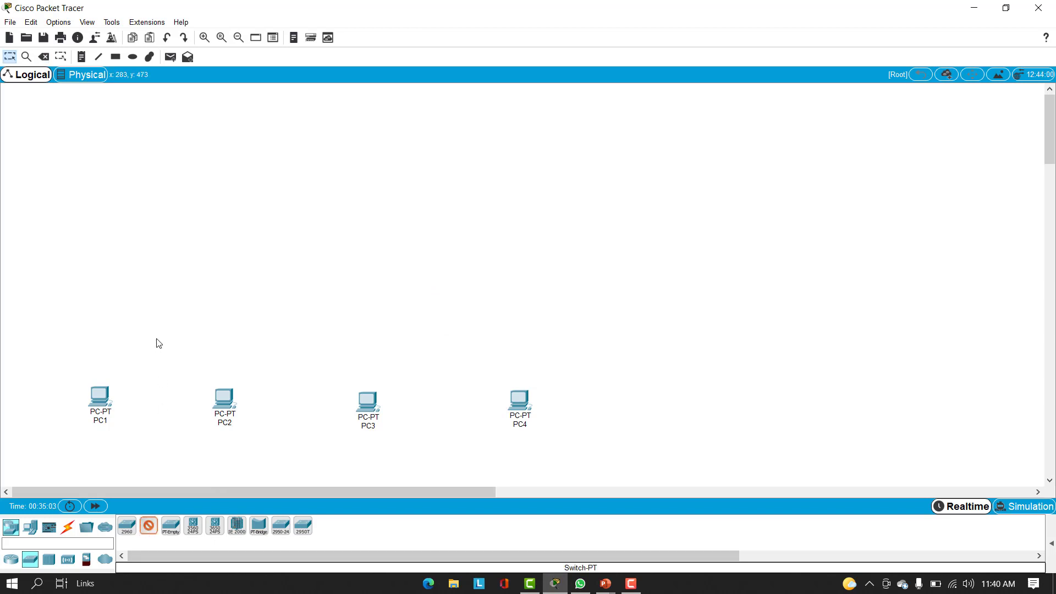
left_click(164, 307)
left_click(162, 302)
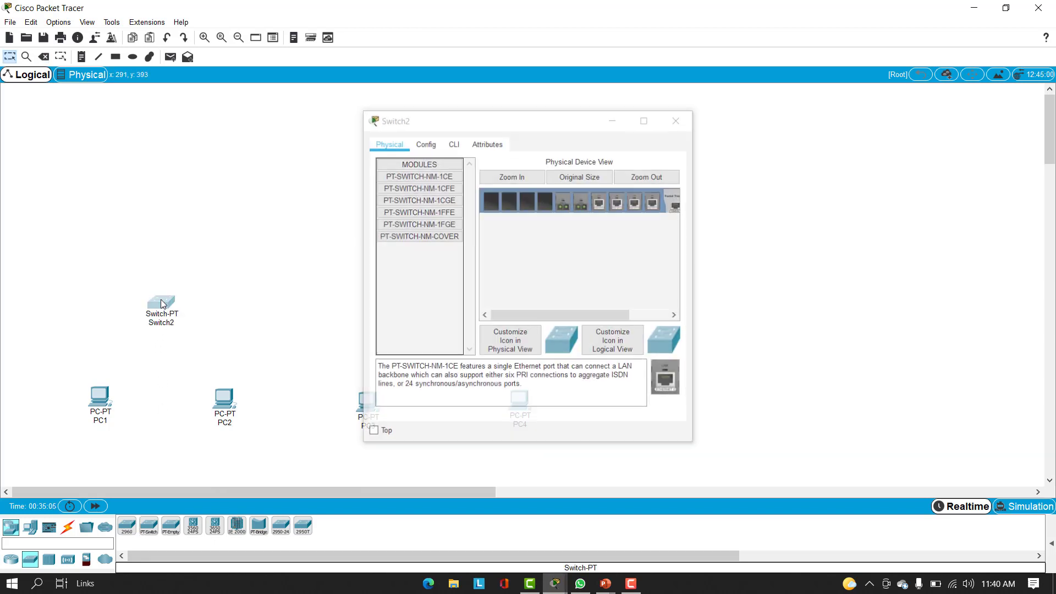
left_click(685, 120)
left_click(156, 527)
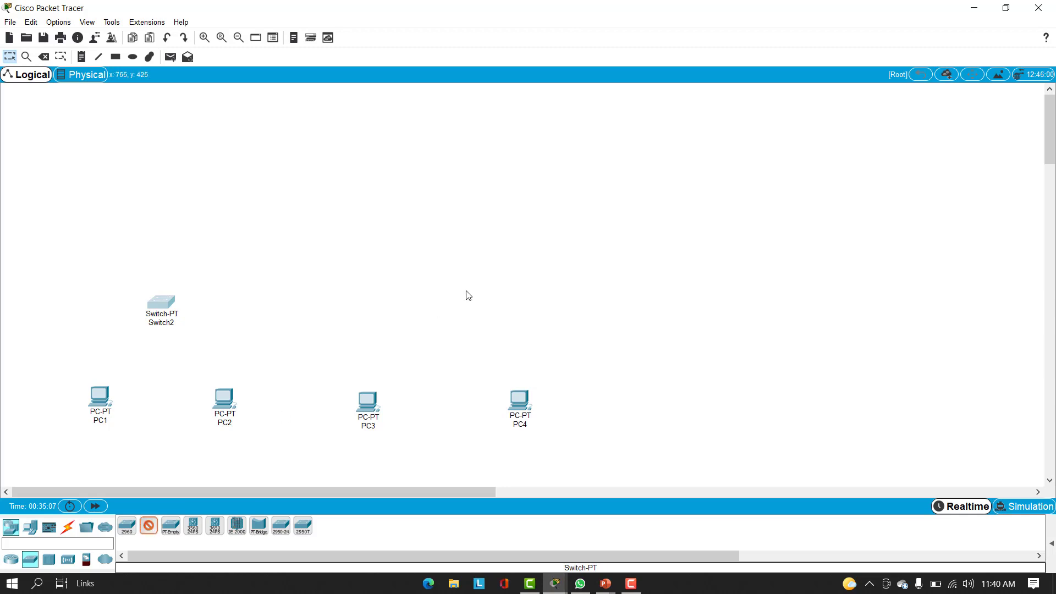
left_click(456, 298)
Set the display name of the switch above PC1 and PC2 to Switch1
left_click(163, 311)
left_click(163, 310)
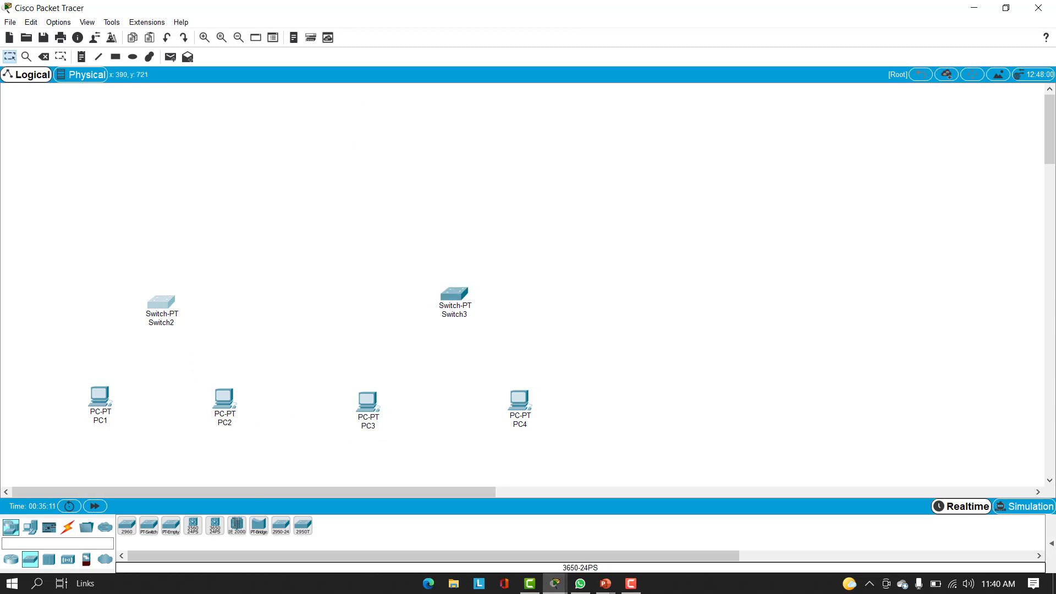
mouse_move(551, 584)
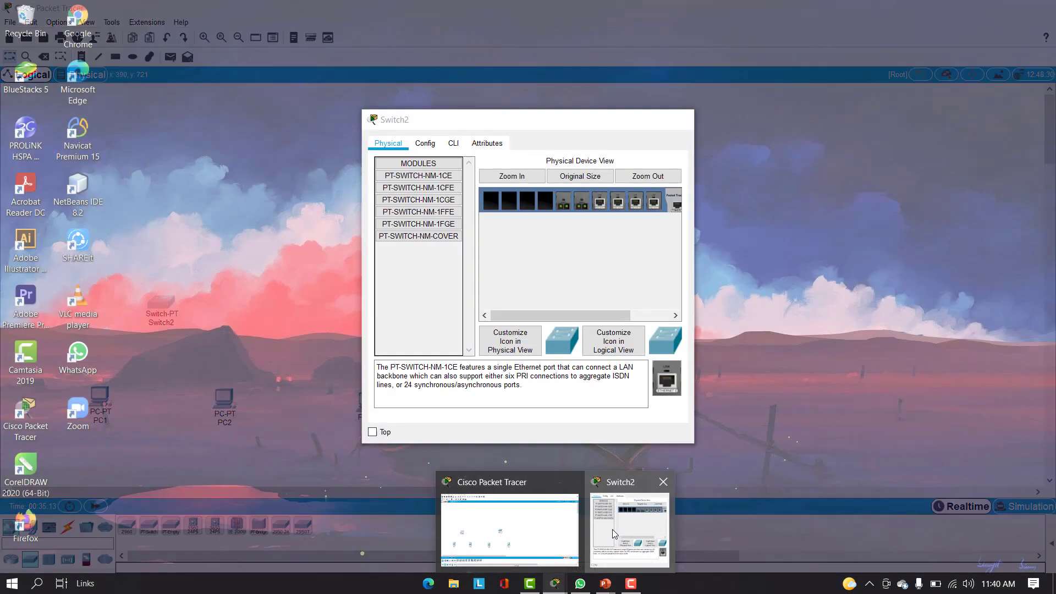
left_click(612, 529)
left_click(426, 144)
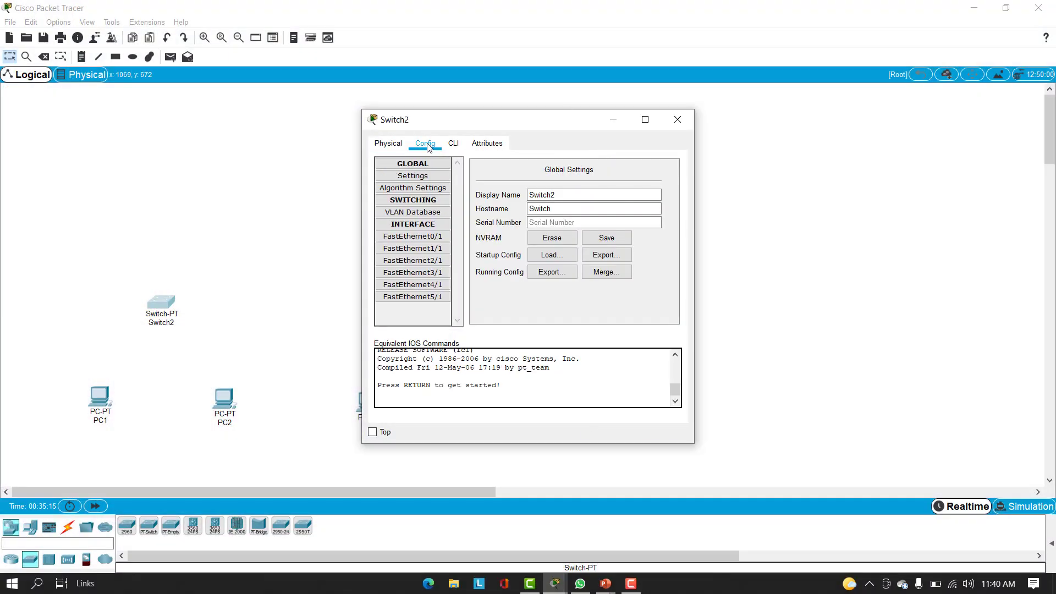
left_click(567, 195)
left_click(677, 119)
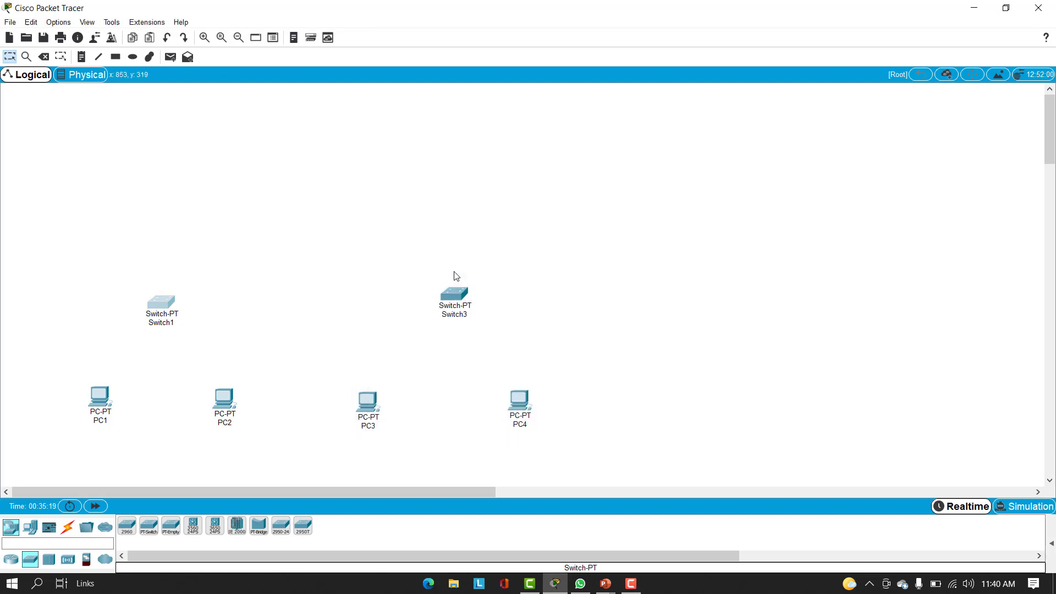
Set the display name of the switch above PC3 and PC4 to Switch2
left_click(446, 297)
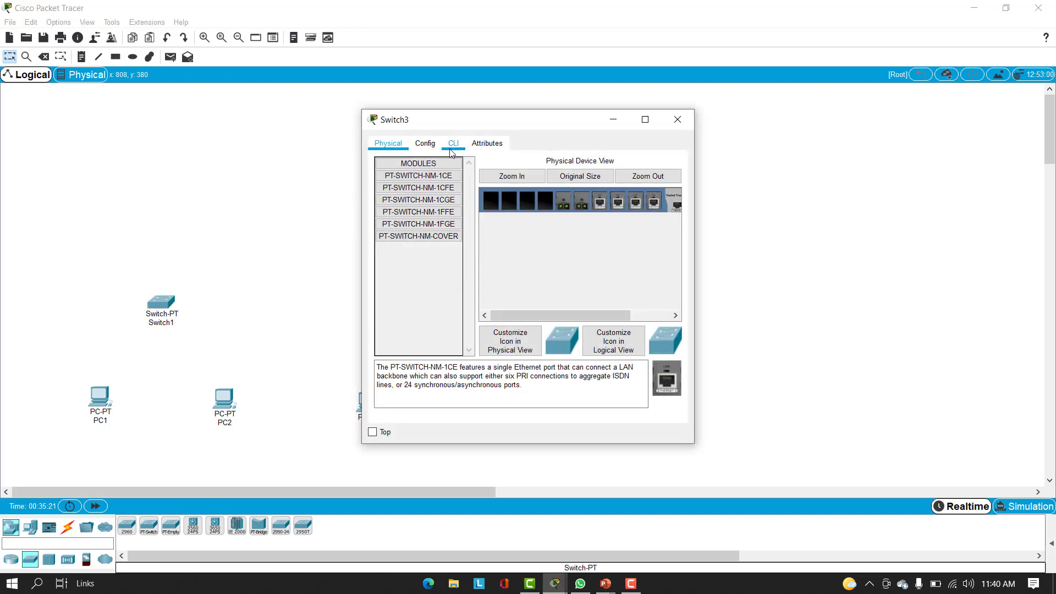
left_click(423, 144)
left_click(568, 194)
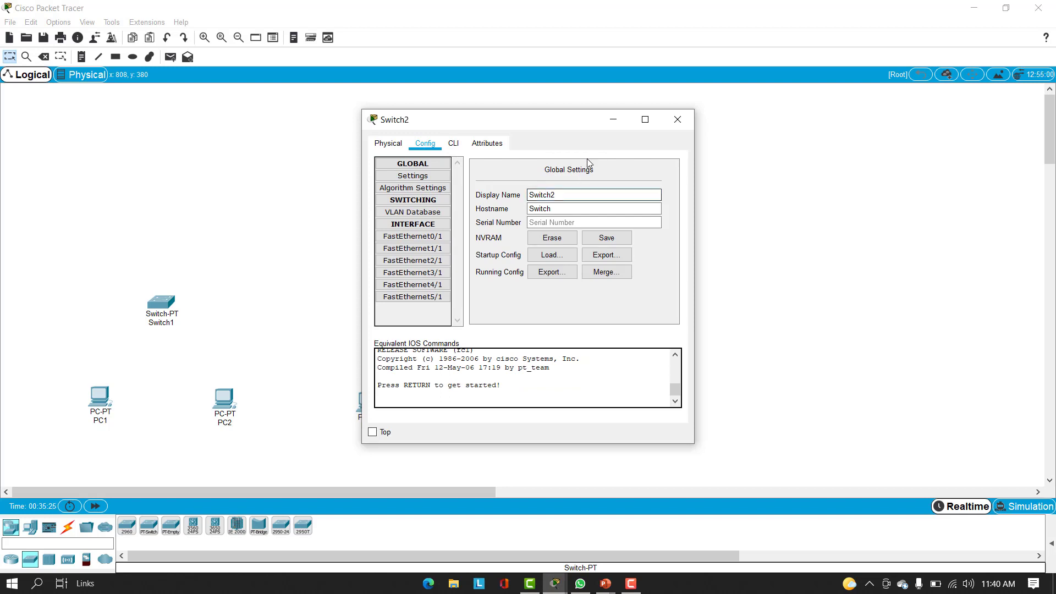
left_click(667, 116)
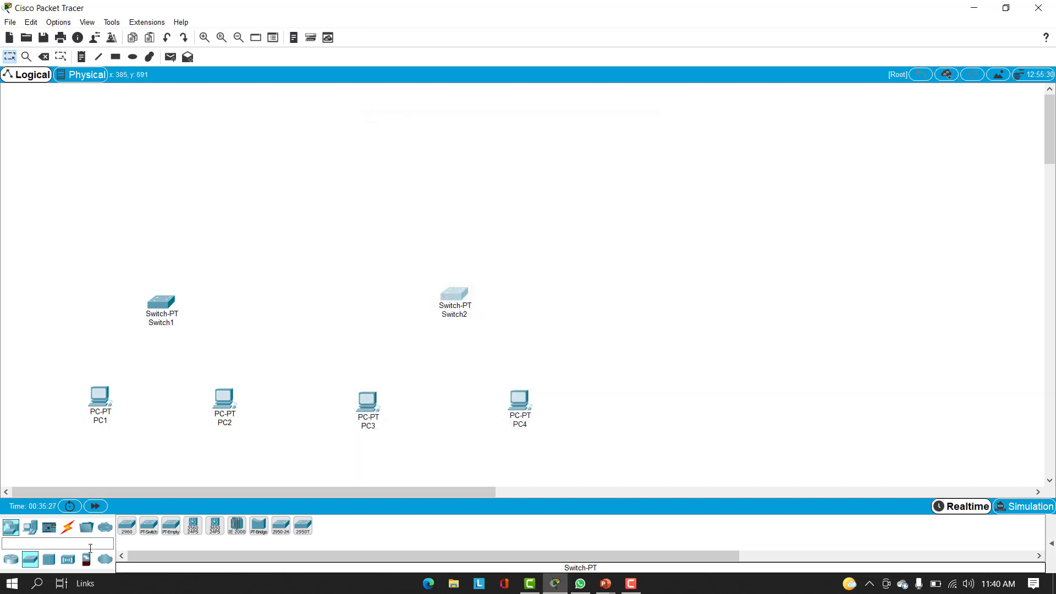
Place two Router-PT routers, one above Switch1 and one above Switch2
left_click(9, 559)
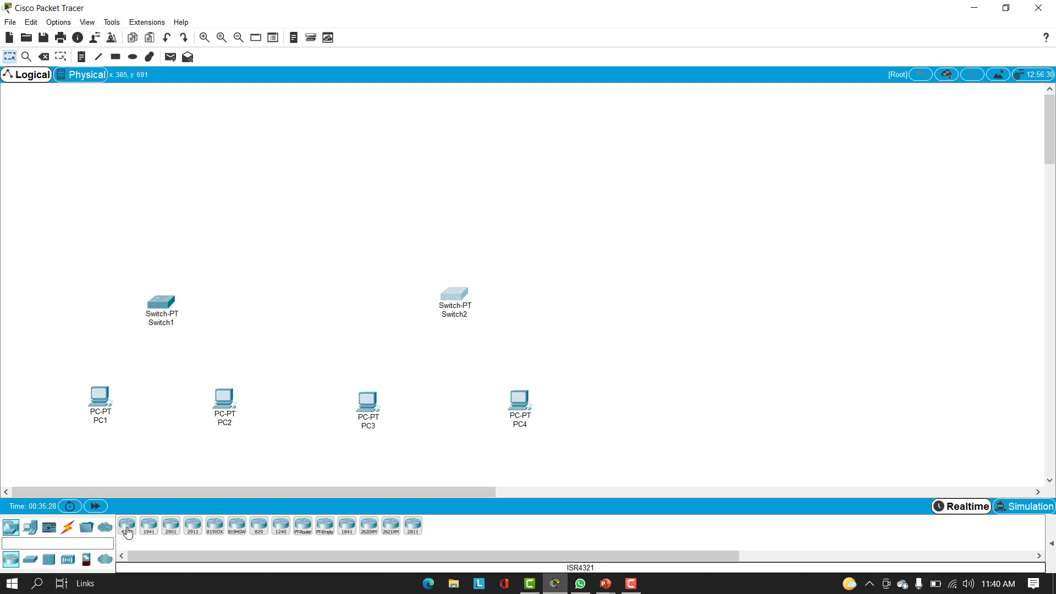
left_click(303, 525)
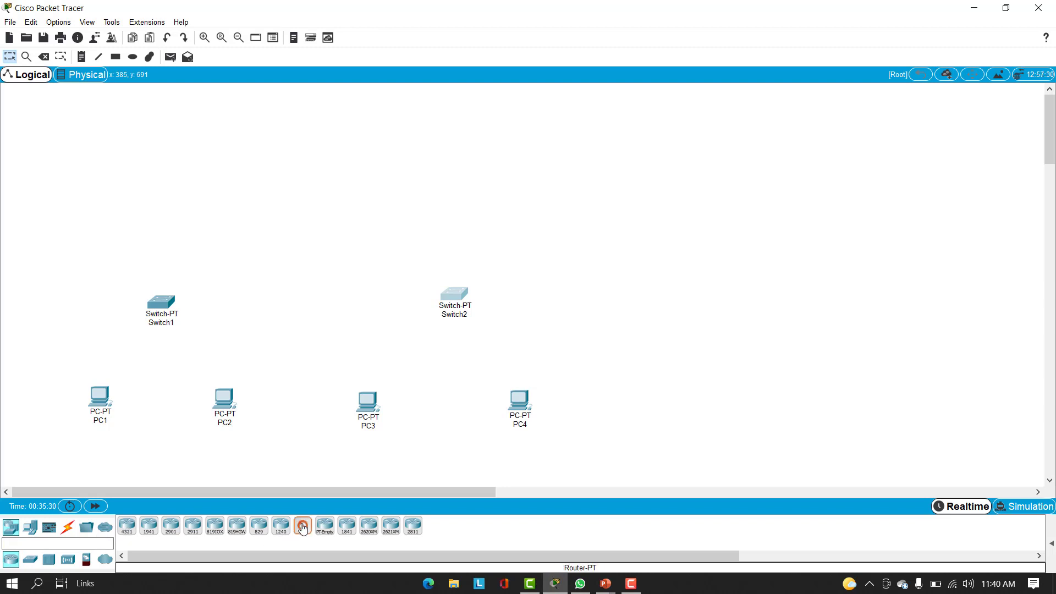
left_click(165, 188)
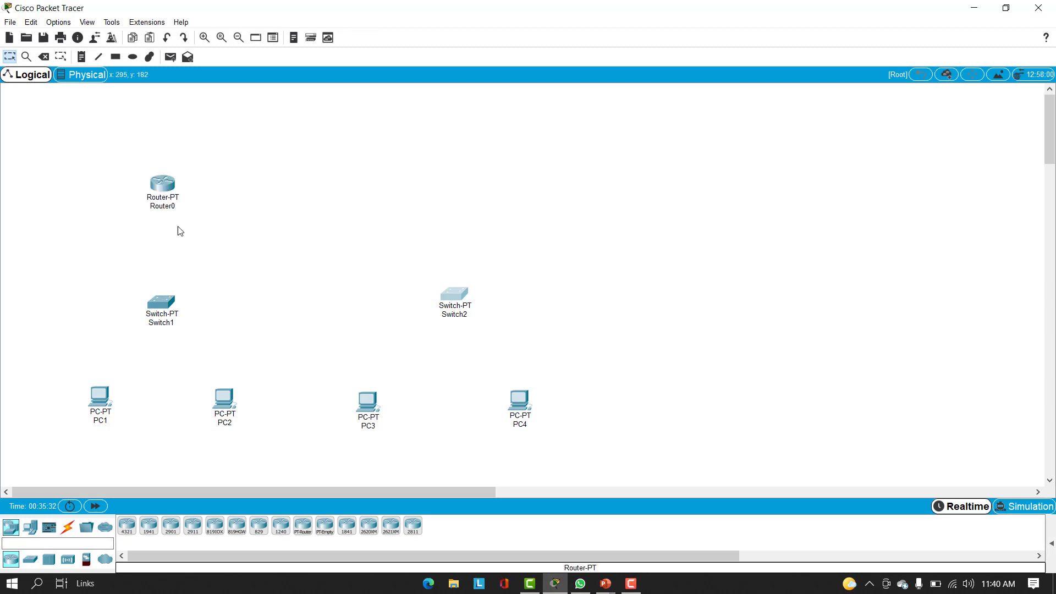
left_click(306, 528)
left_click(455, 189)
Connect PC1 and PC2 to Switch1 using the automatically chosen connection type
left_click(68, 527)
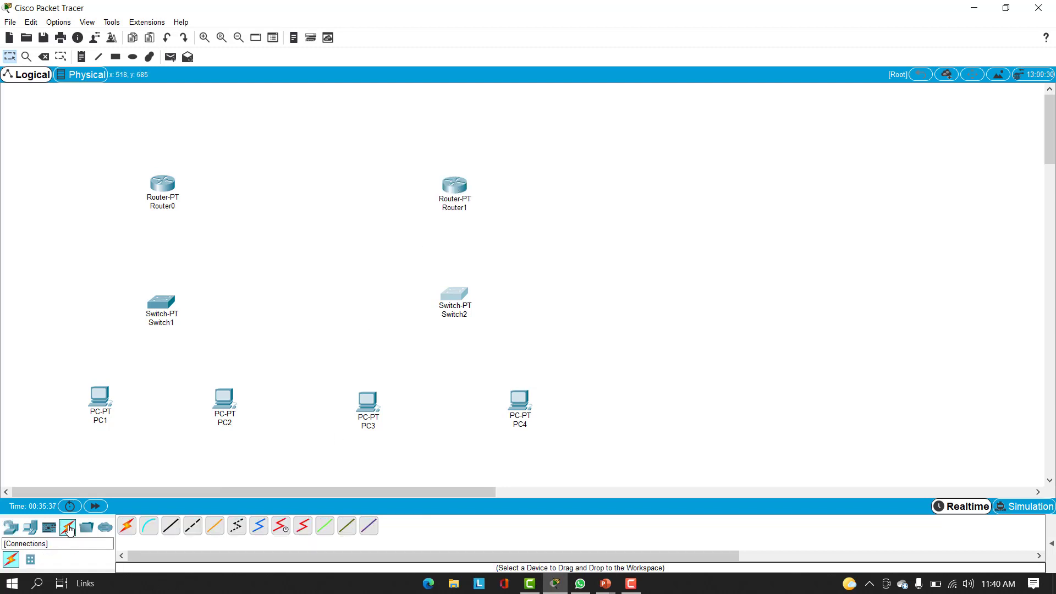
left_click(128, 527)
left_click(103, 400)
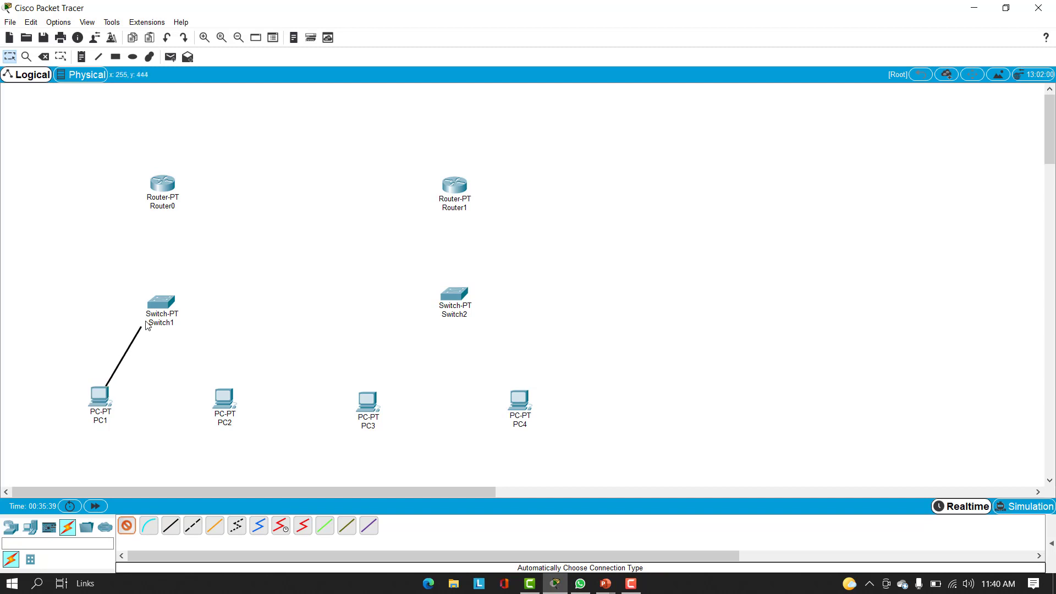
left_click(163, 303)
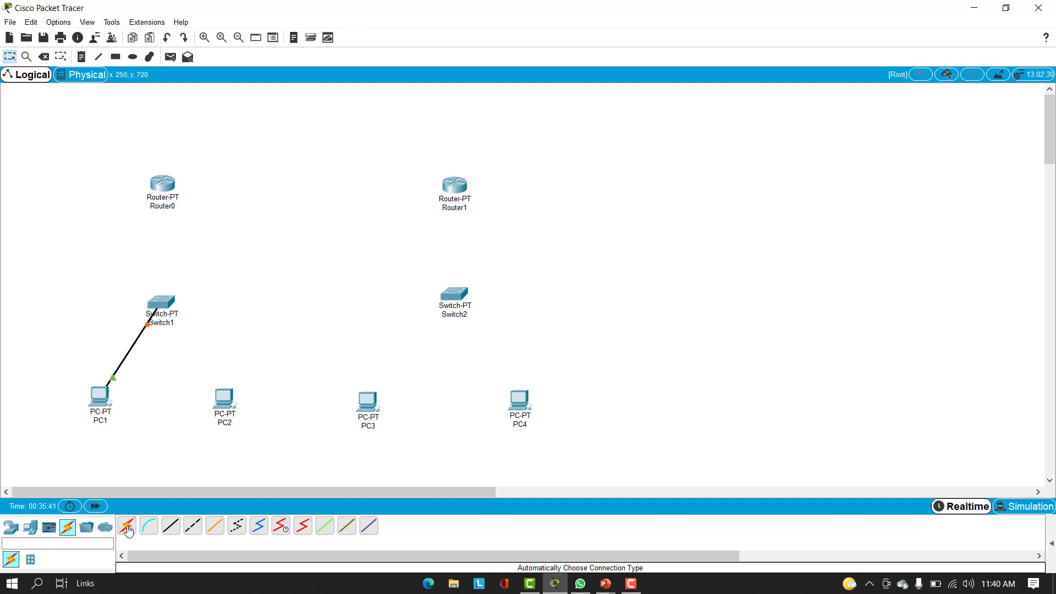
left_click(225, 399)
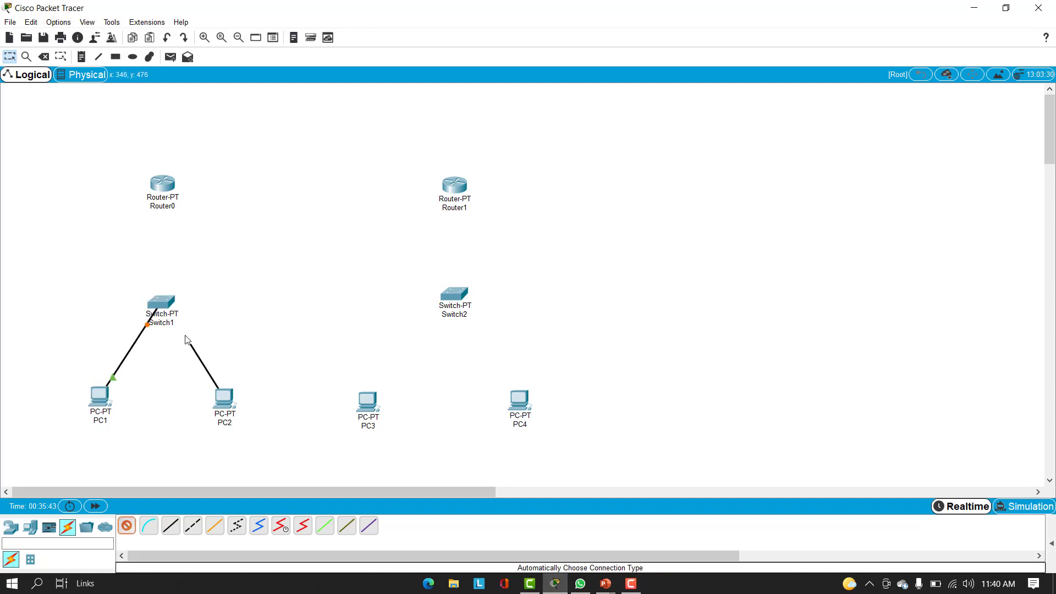
left_click(163, 303)
Connect PC3 to Switch2 using the automatically chosen connection type
left_click(126, 525)
left_click(367, 402)
left_click(460, 299)
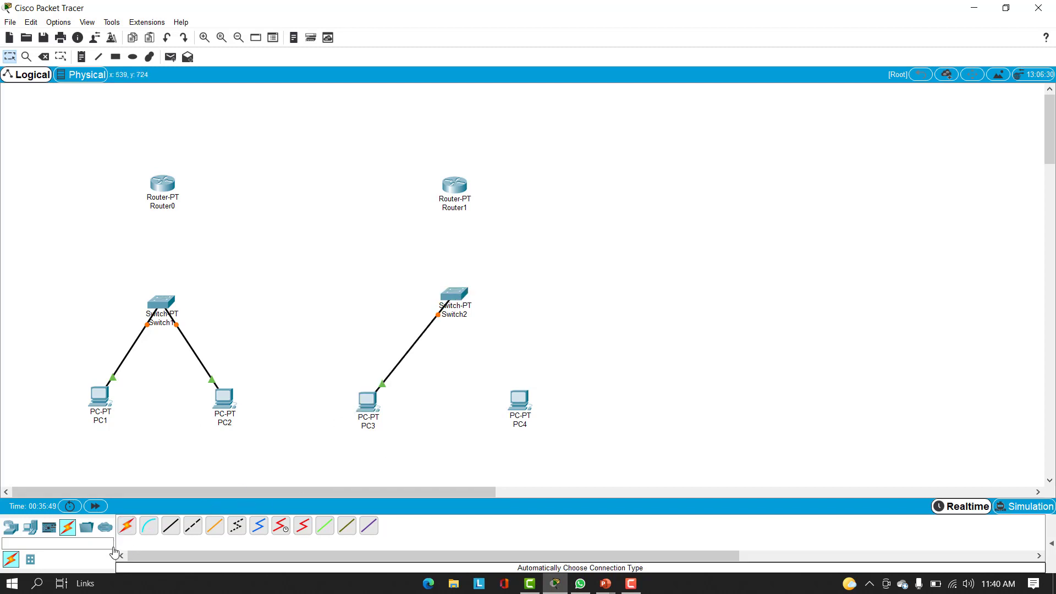
Connect PC4 to Switch2 using the automatically chosen connection type
left_click(127, 527)
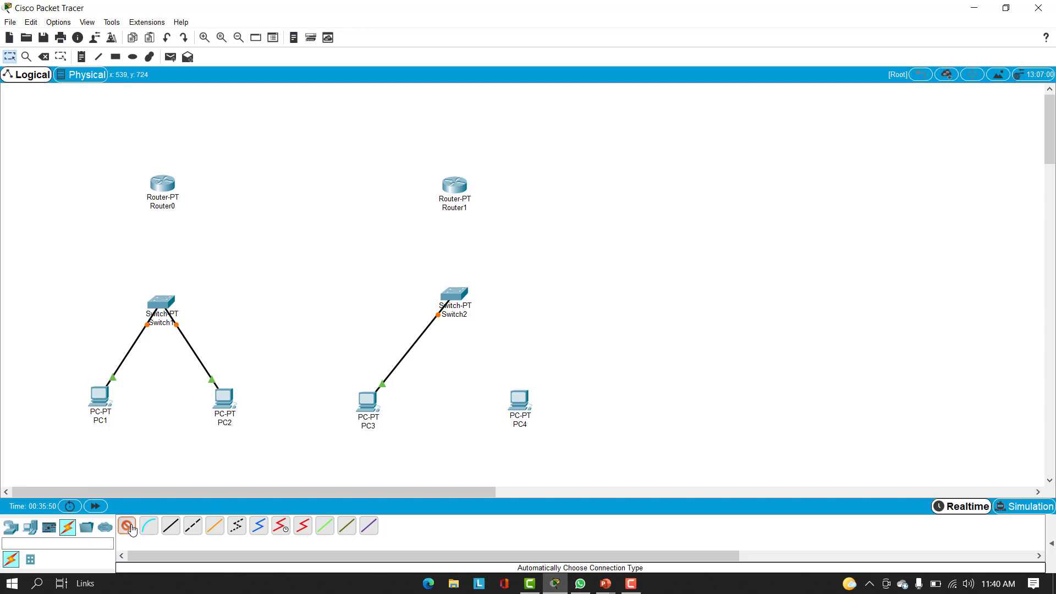
left_click(520, 402)
left_click(457, 290)
Connect Switch1 to Router0 and Switch2 to Router1 using the automatically chosen connection type
left_click(125, 530)
left_click(160, 301)
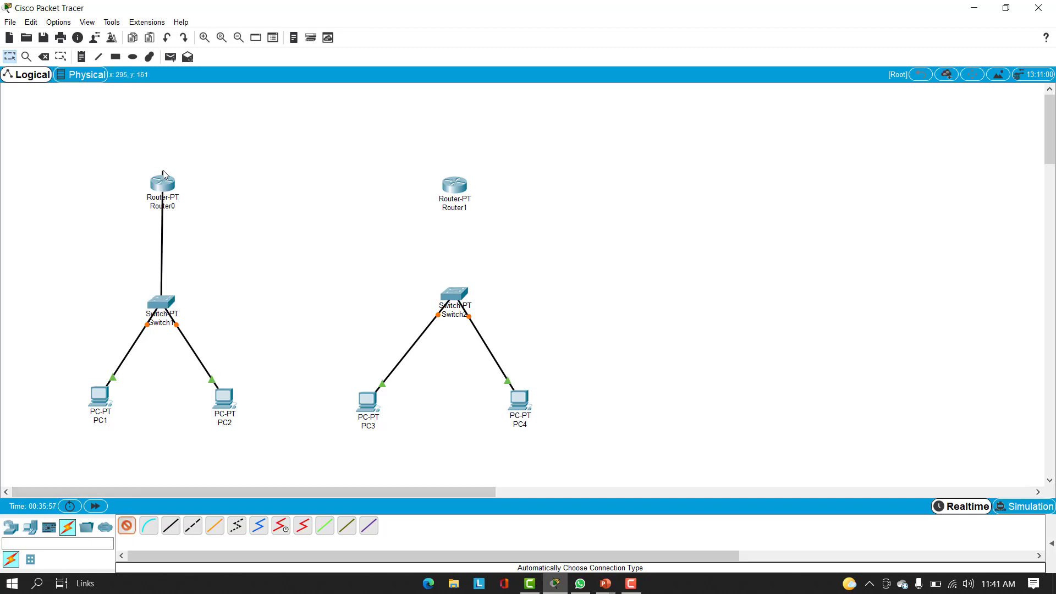
left_click(162, 184)
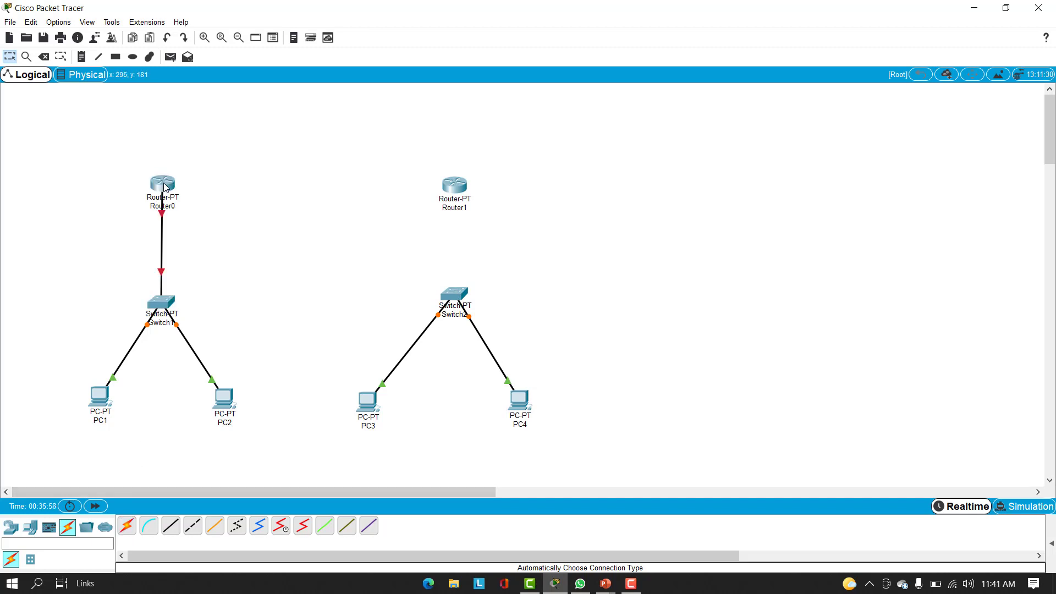
left_click(126, 527)
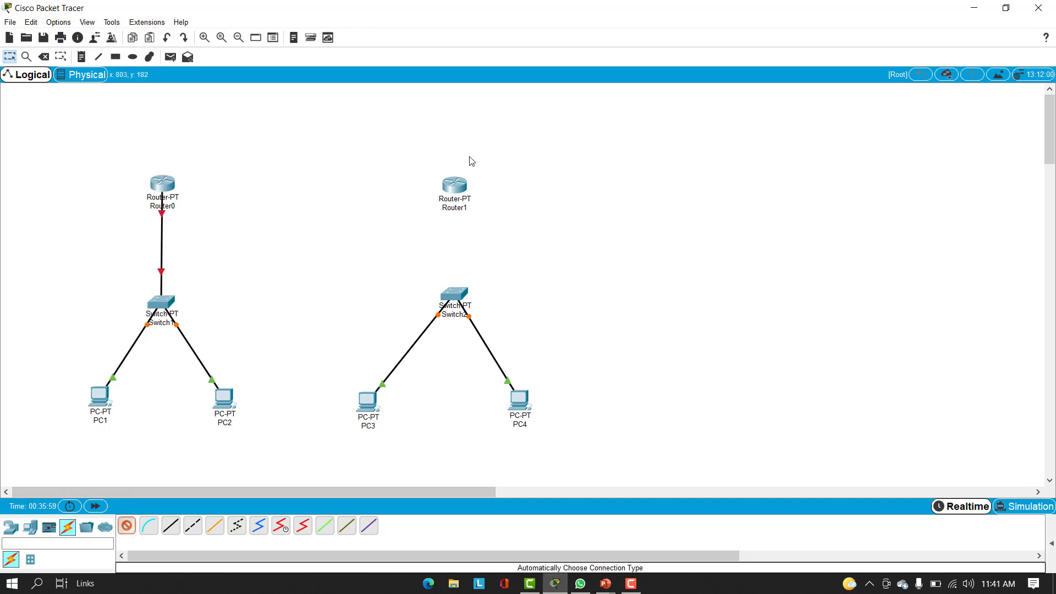
left_click(454, 297)
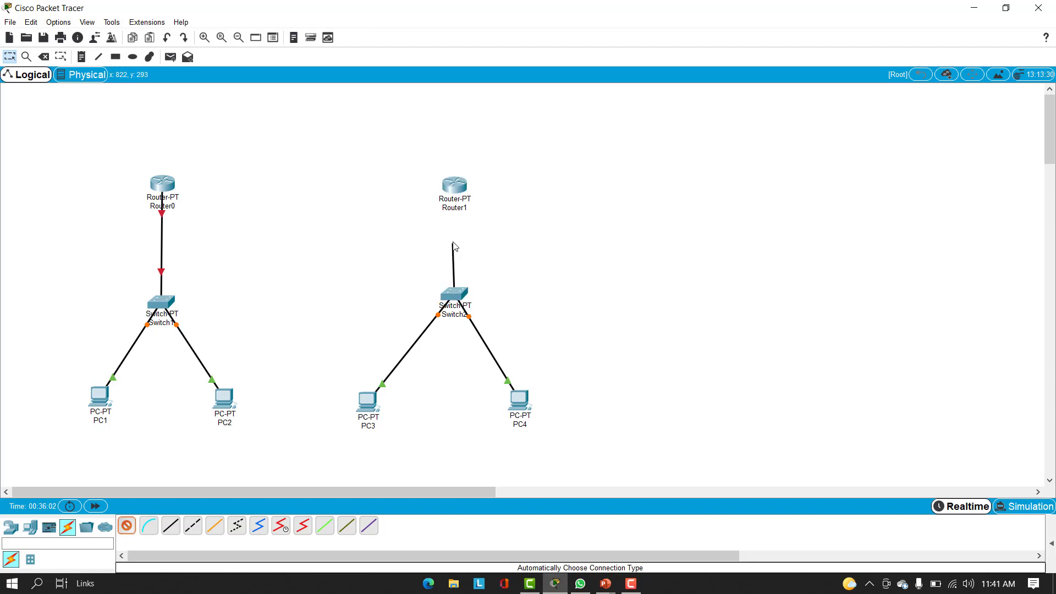
left_click(455, 188)
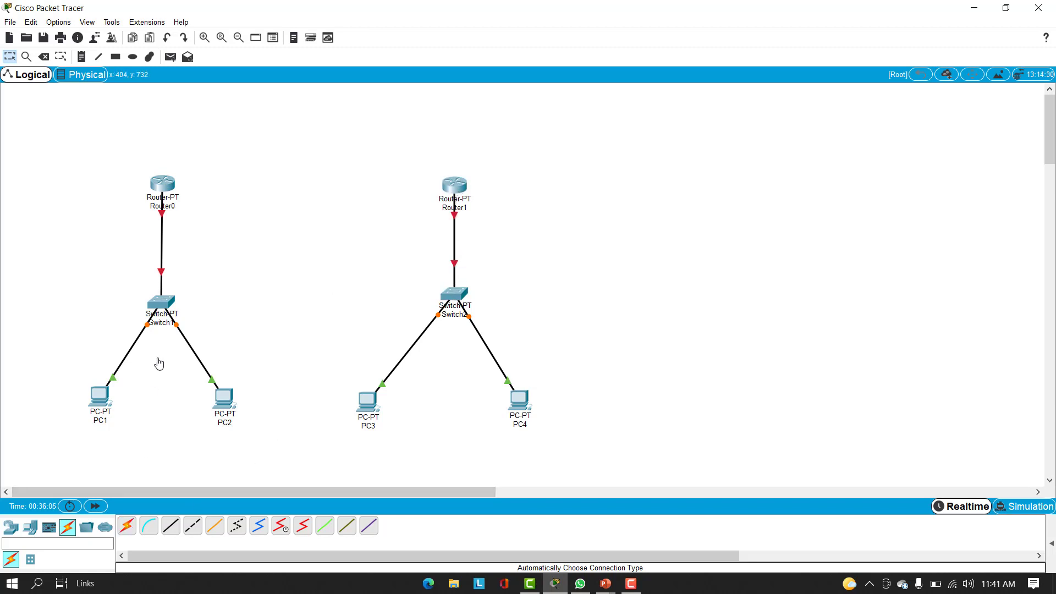
Link Router0 to Router1 using the automatically chosen connection type
left_click(131, 534)
left_click(131, 533)
left_click(131, 534)
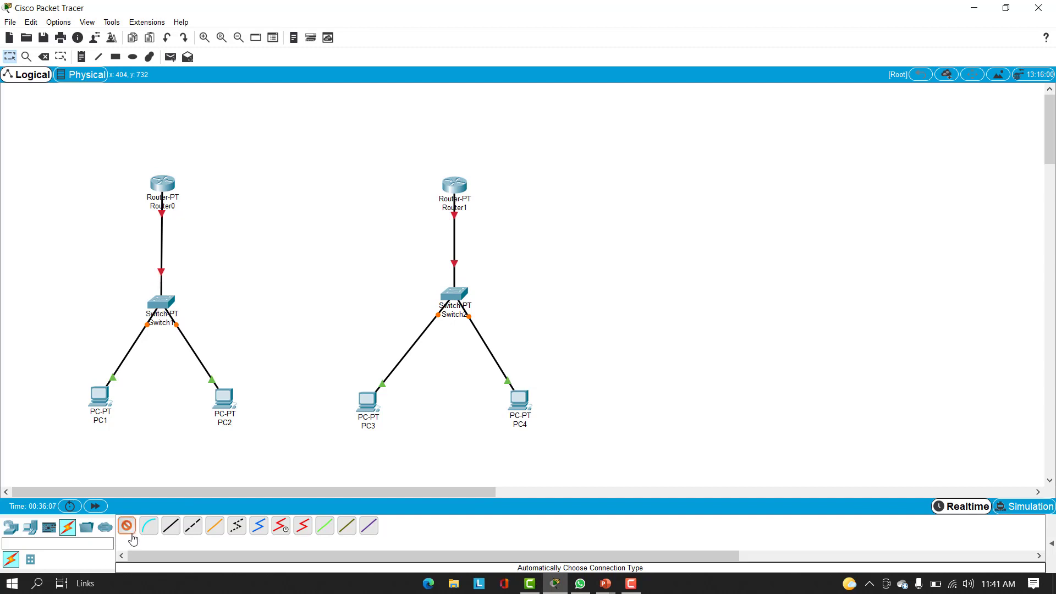
left_click(164, 185)
left_click(460, 188)
left_click(462, 189)
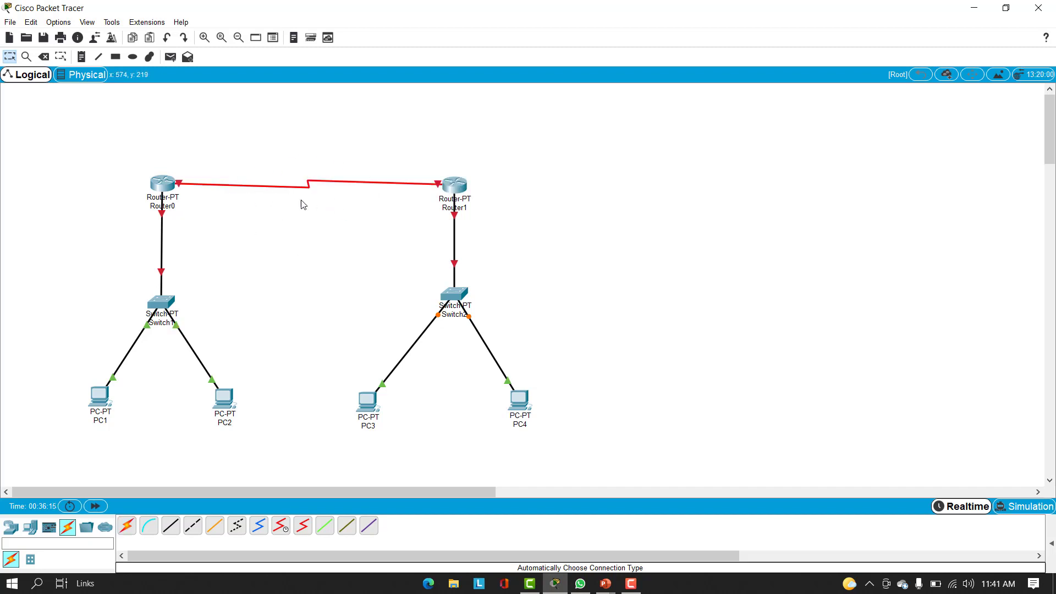
Set the display name of the router above Switch2 to Router2
left_click(459, 188)
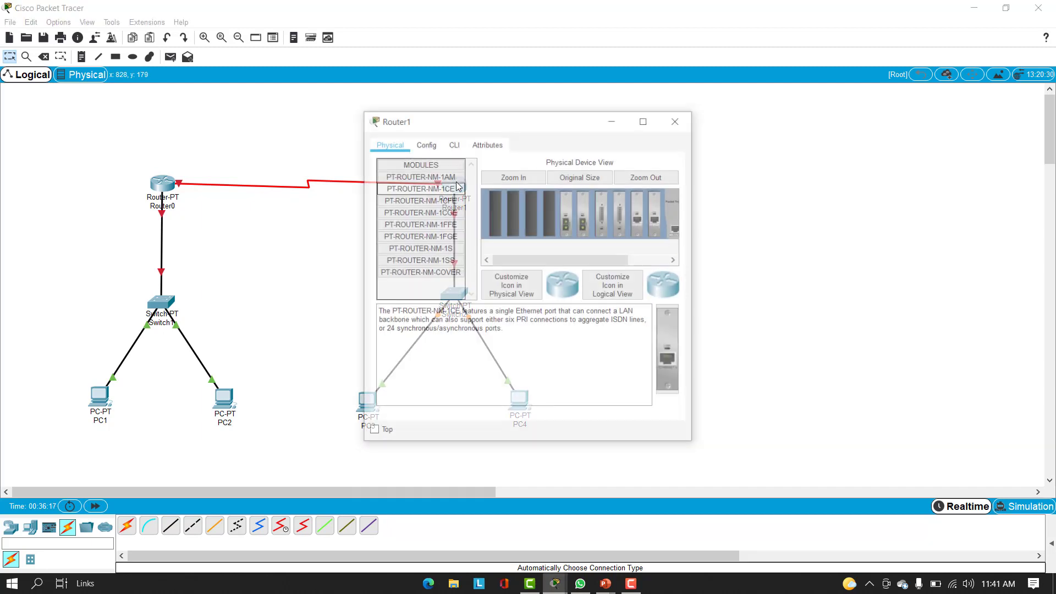
left_click(421, 147)
left_click(564, 194)
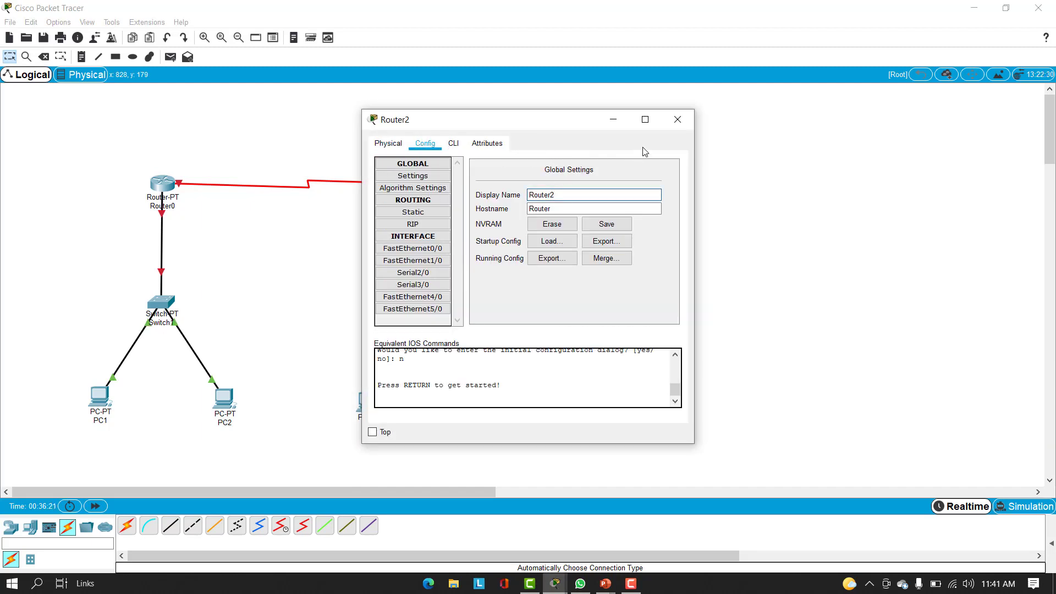
left_click(677, 119)
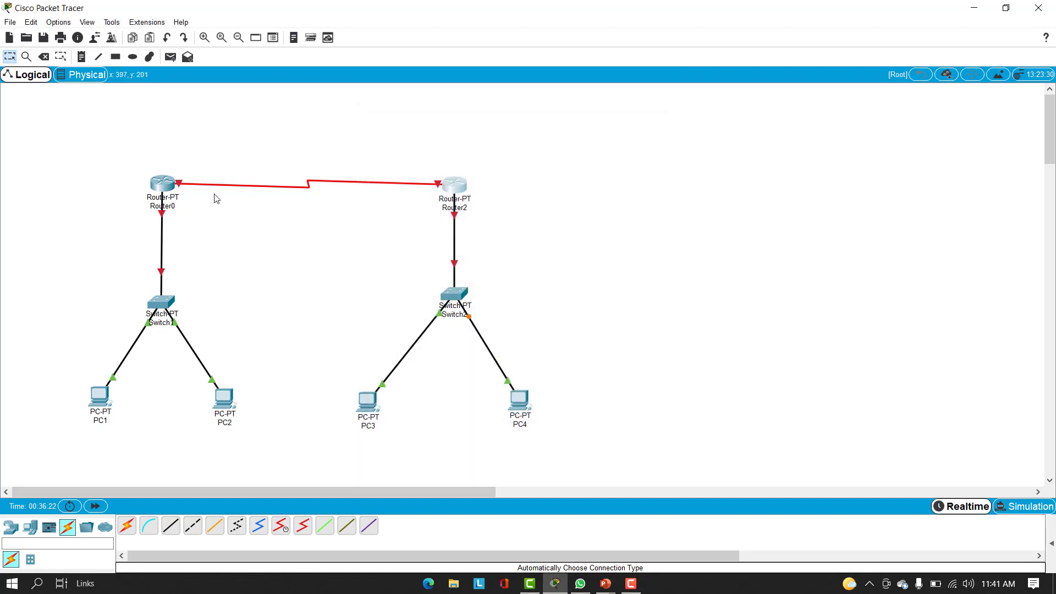
Set the display name of the router above Switch1 to Router1
left_click(163, 183)
left_click(425, 144)
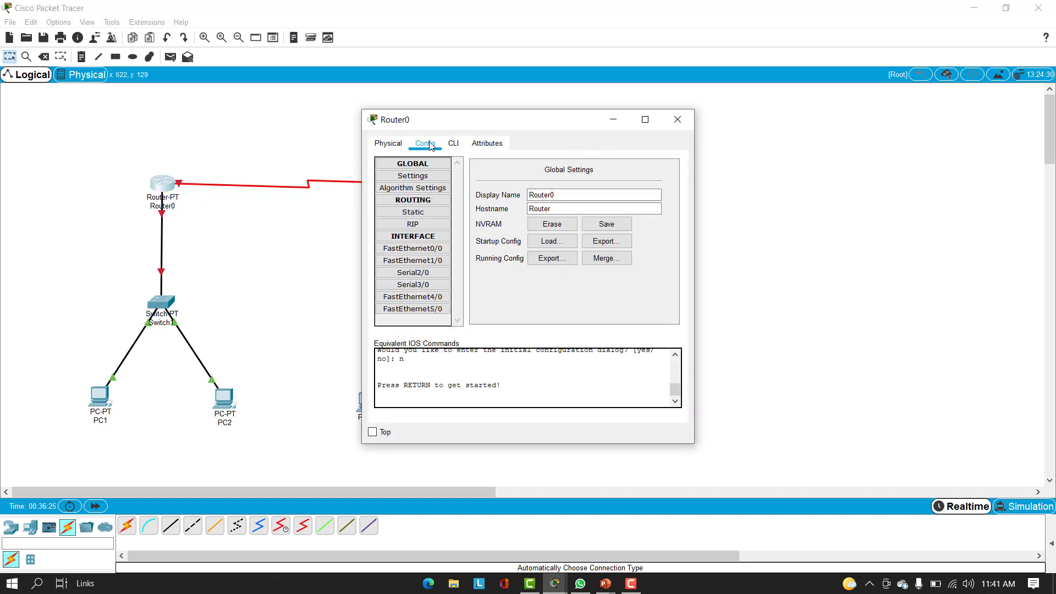
left_click(569, 191)
key("BackSpace")
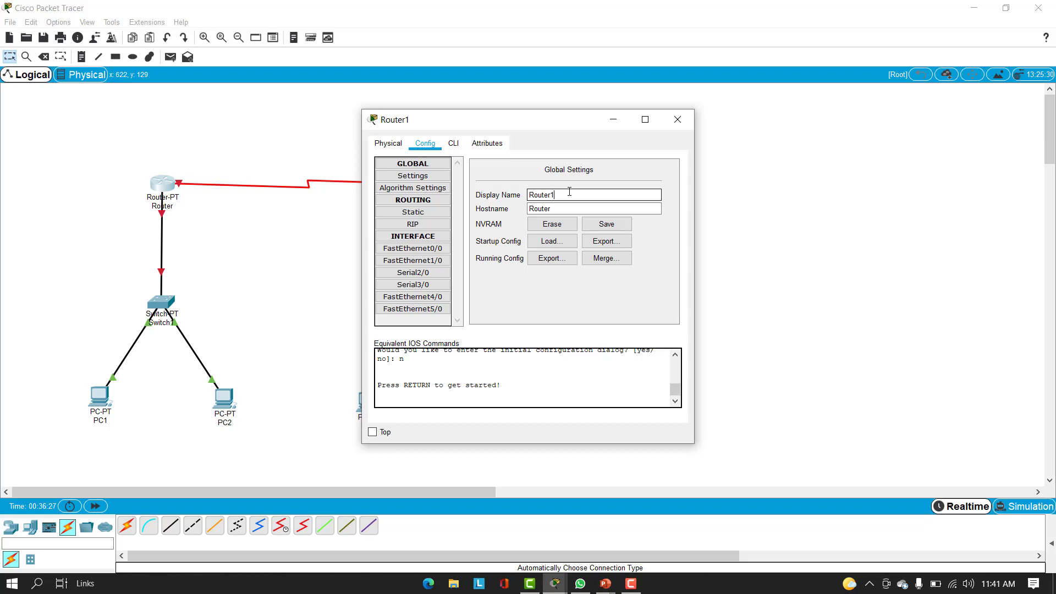
key("Return")
left_click(677, 119)
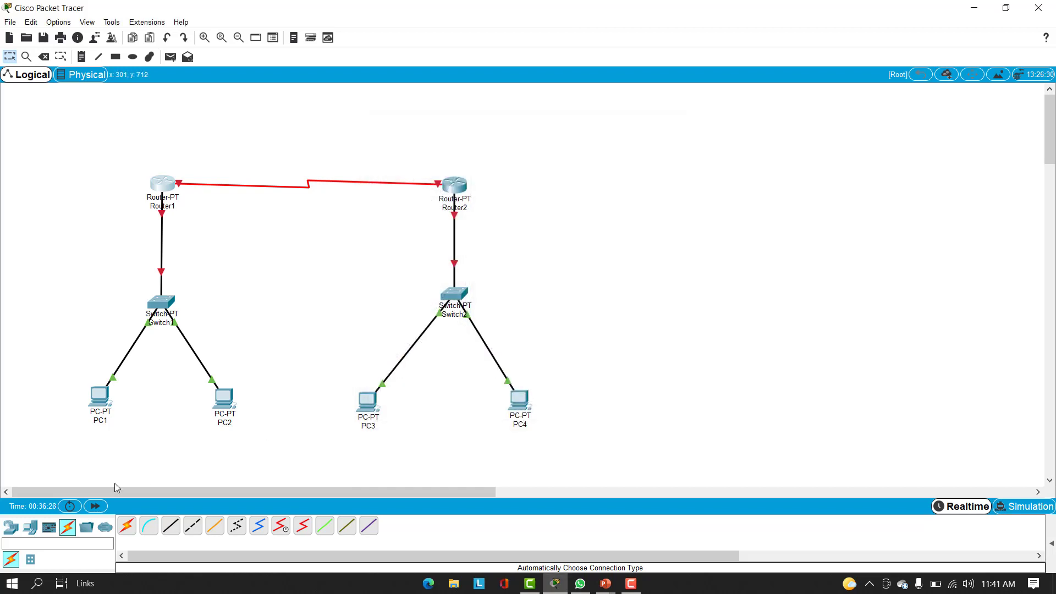
Configure PC1 with static IP address 192.168.1.1, subnet mask 255.255.255.0 and default gateway 192.168.1.254
left_click(96, 397)
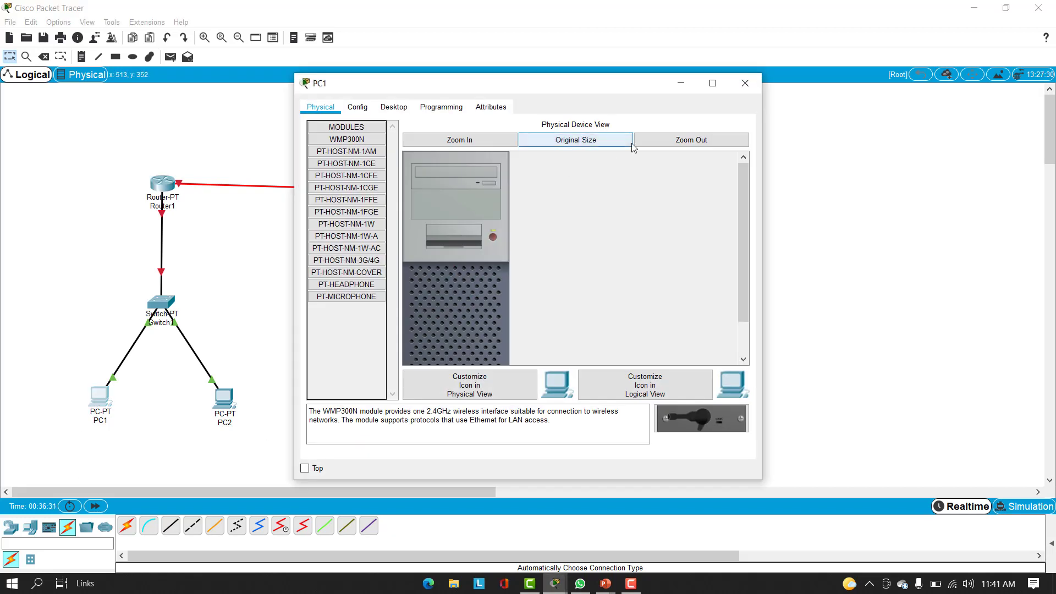
left_click(411, 108)
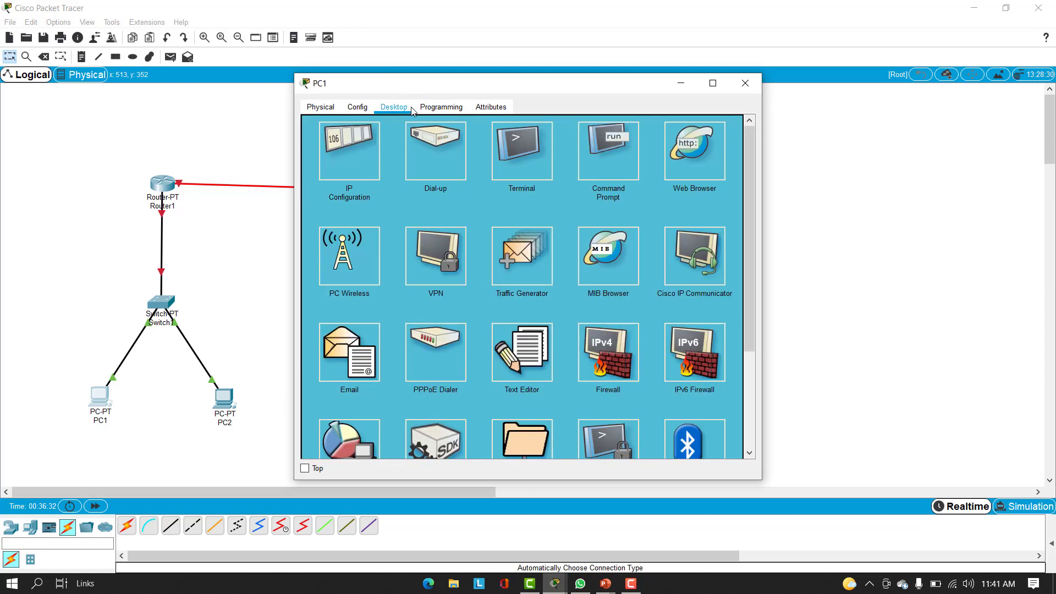
left_click(362, 155)
left_click(530, 188)
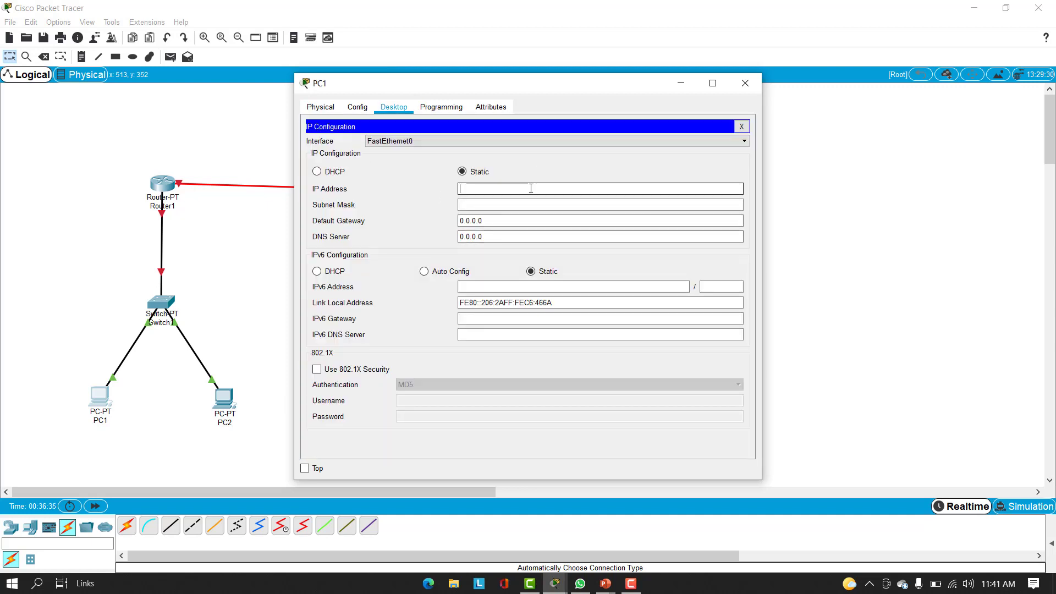
type("192.168.1.1")
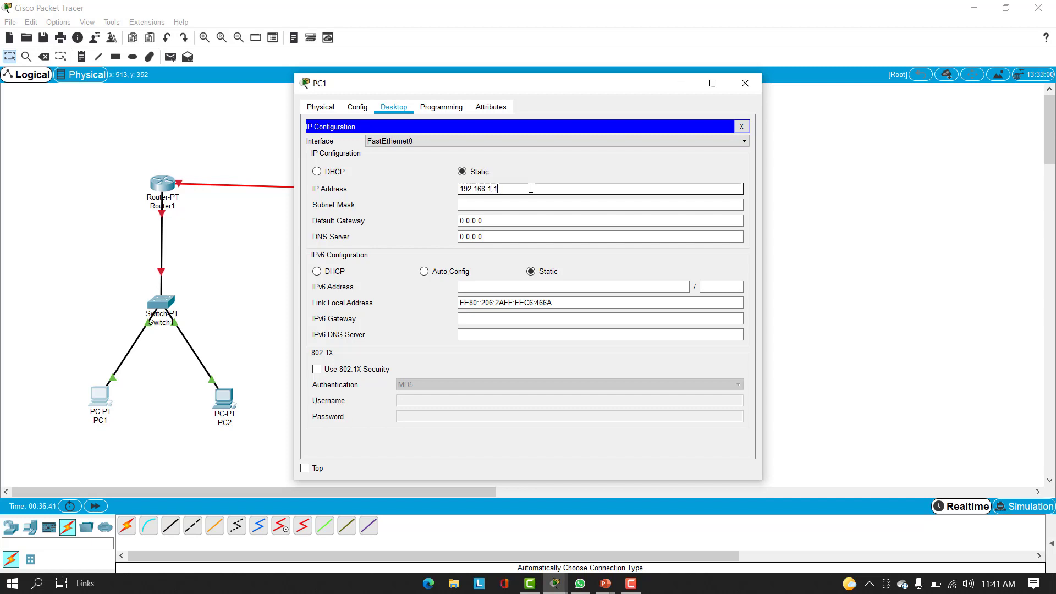
key("Tab")
key("Tab")
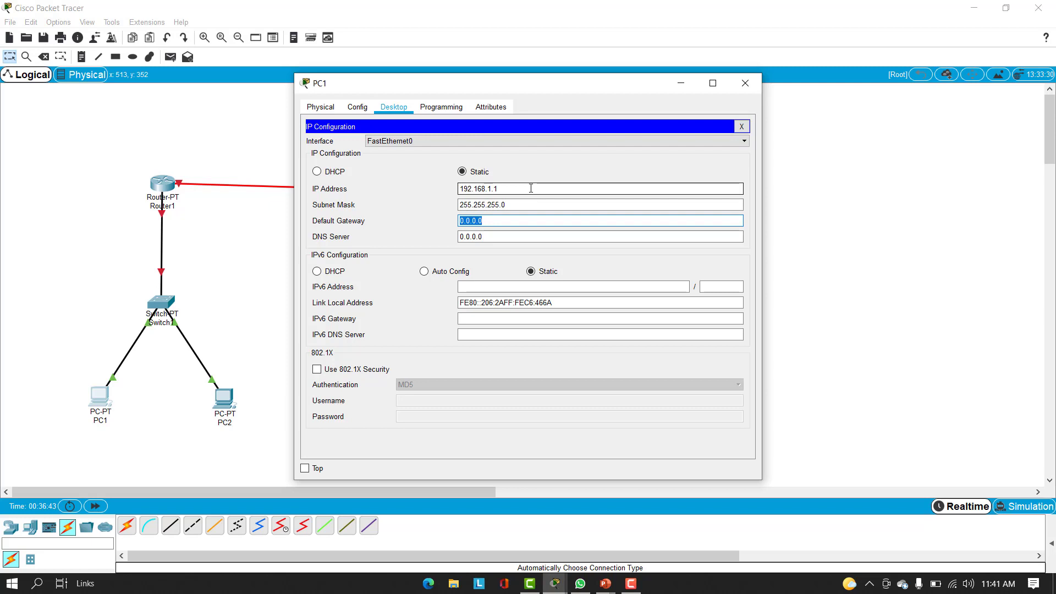
type("192.168.1.254")
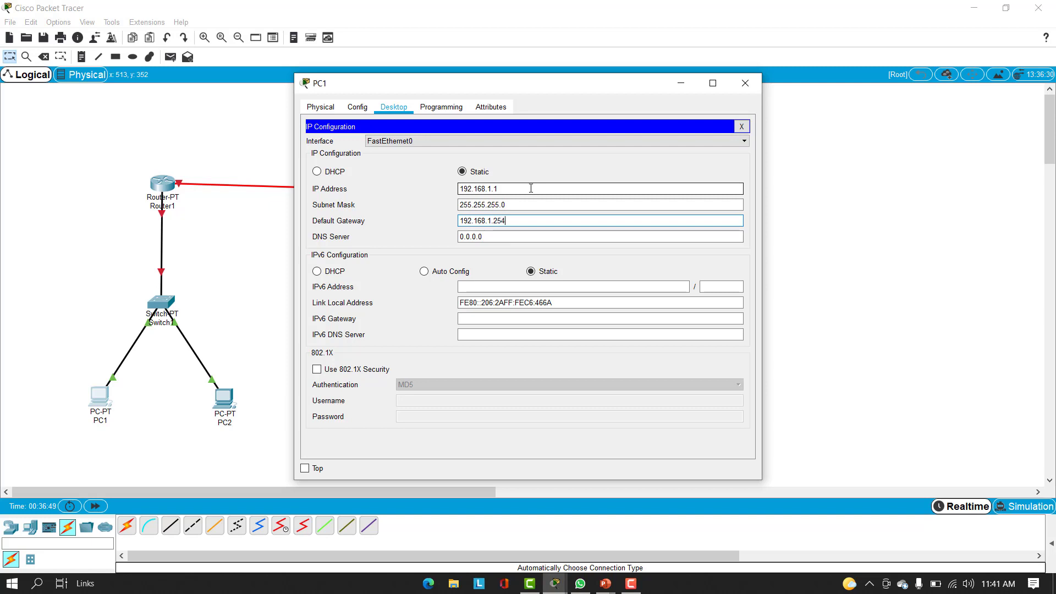
left_click(743, 81)
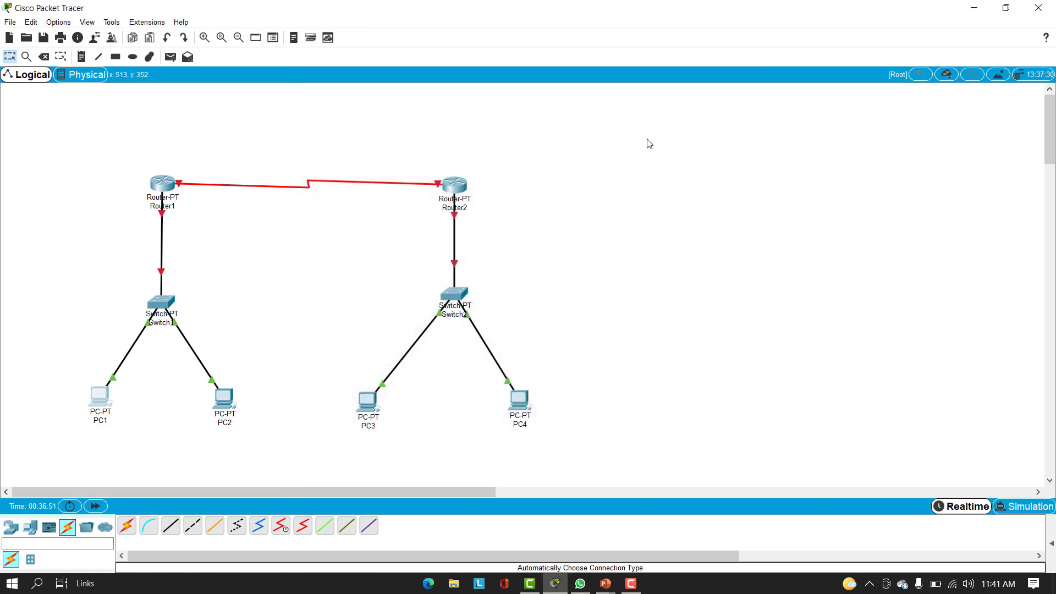
Configure PC2 with static IP address 192.168.1.2, subnet mask 255.255.255.0 and default gateway 192.168.1.254
left_click(225, 399)
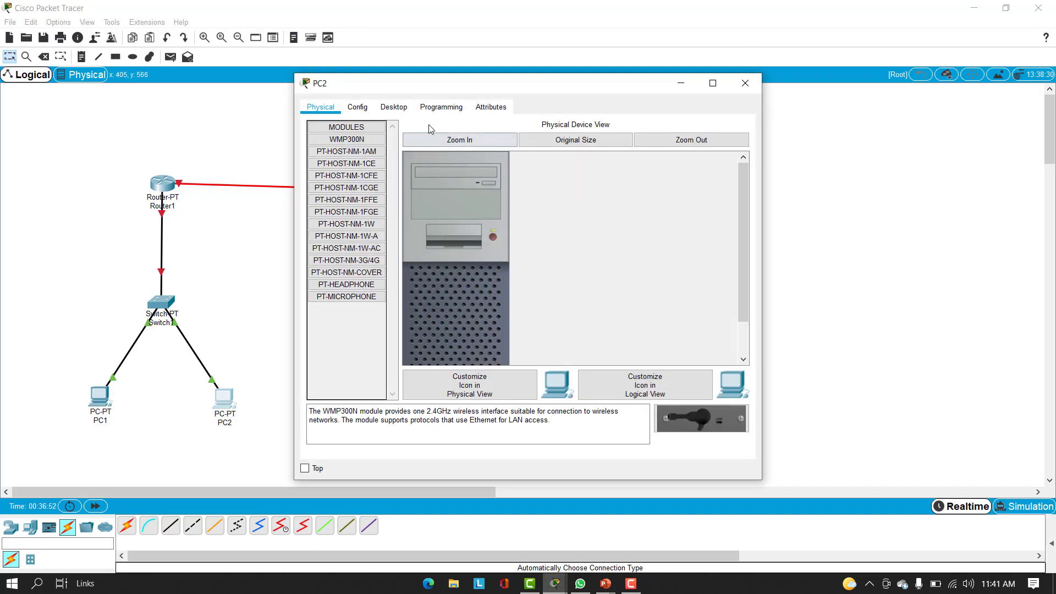
left_click(394, 106)
left_click(355, 138)
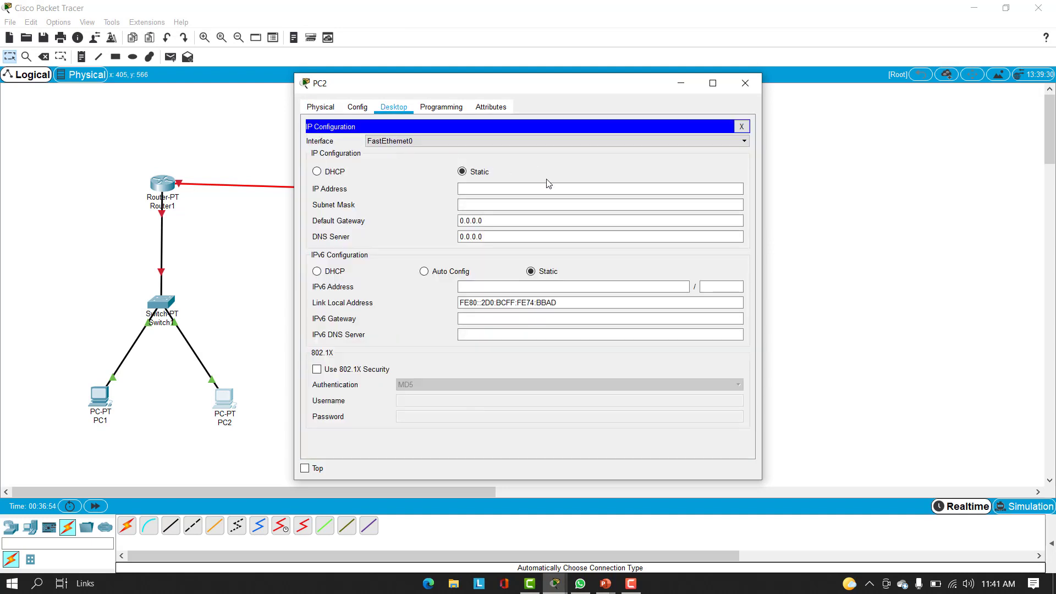
left_click(546, 188)
type("192.168.1.2")
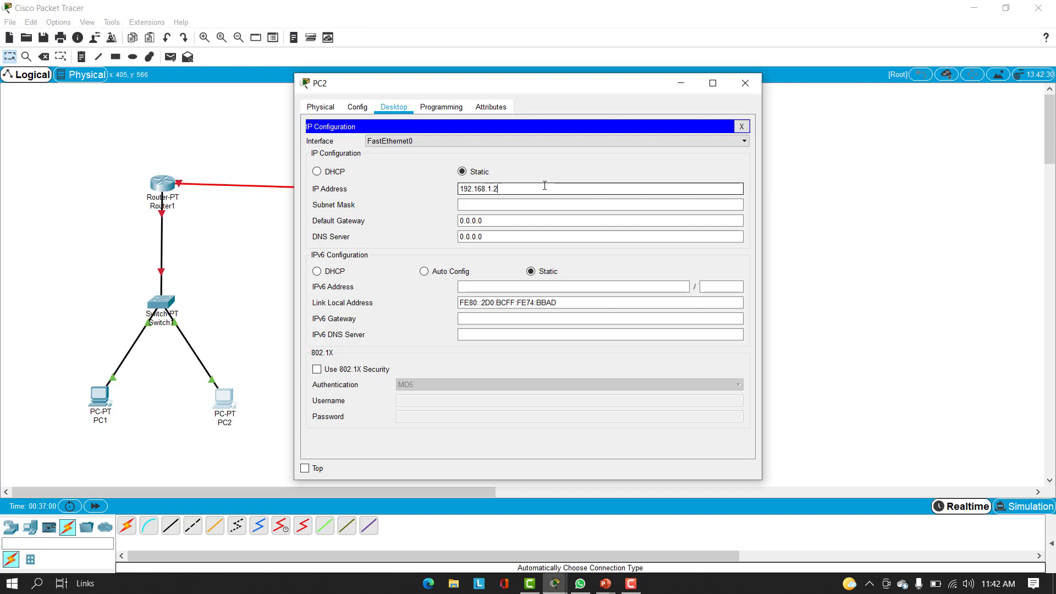
key("Tab")
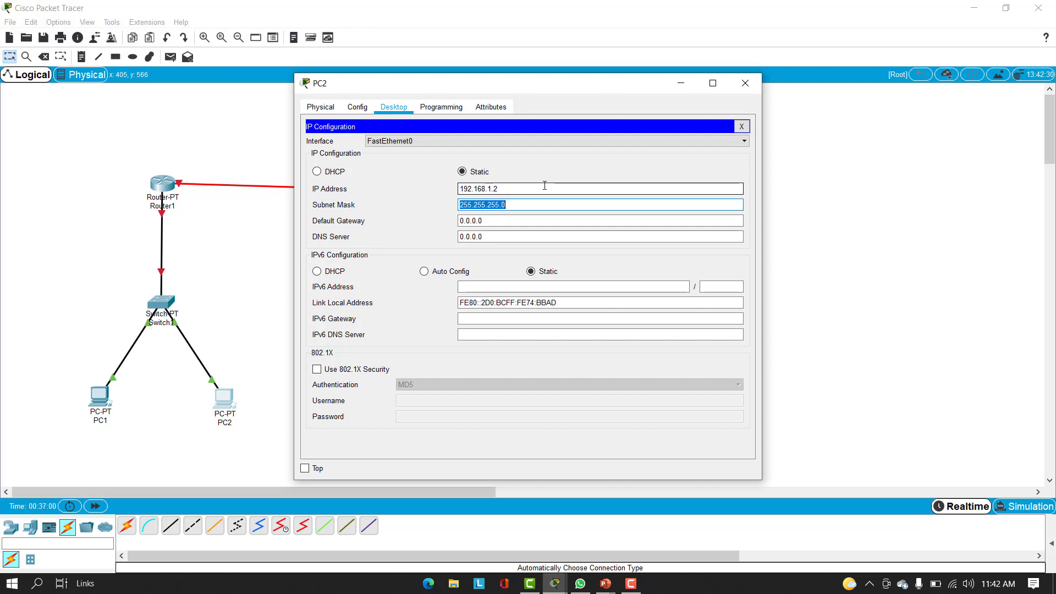
key("Tab")
type("1")
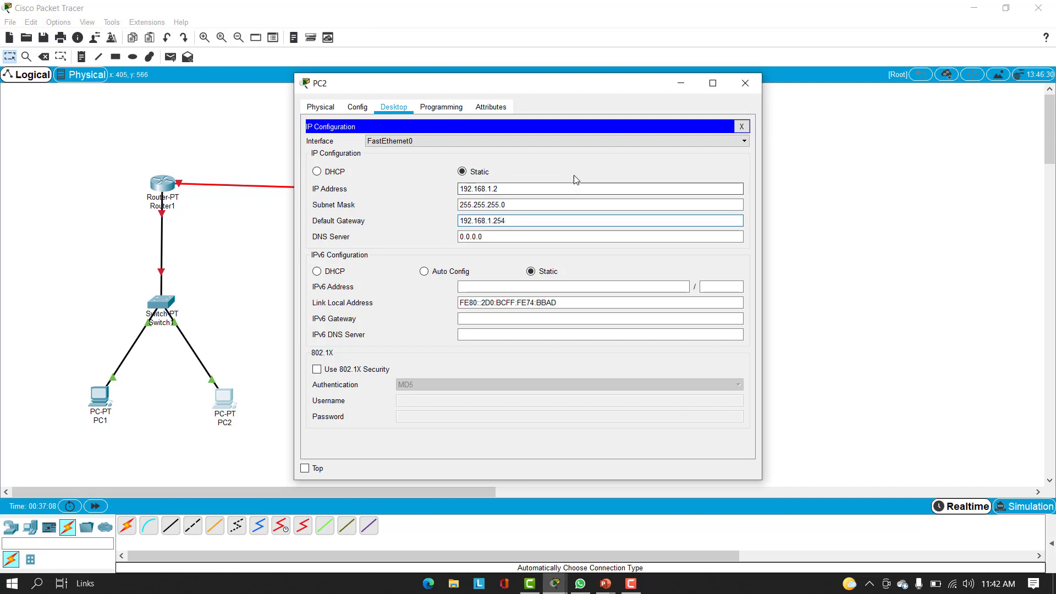
left_click(744, 84)
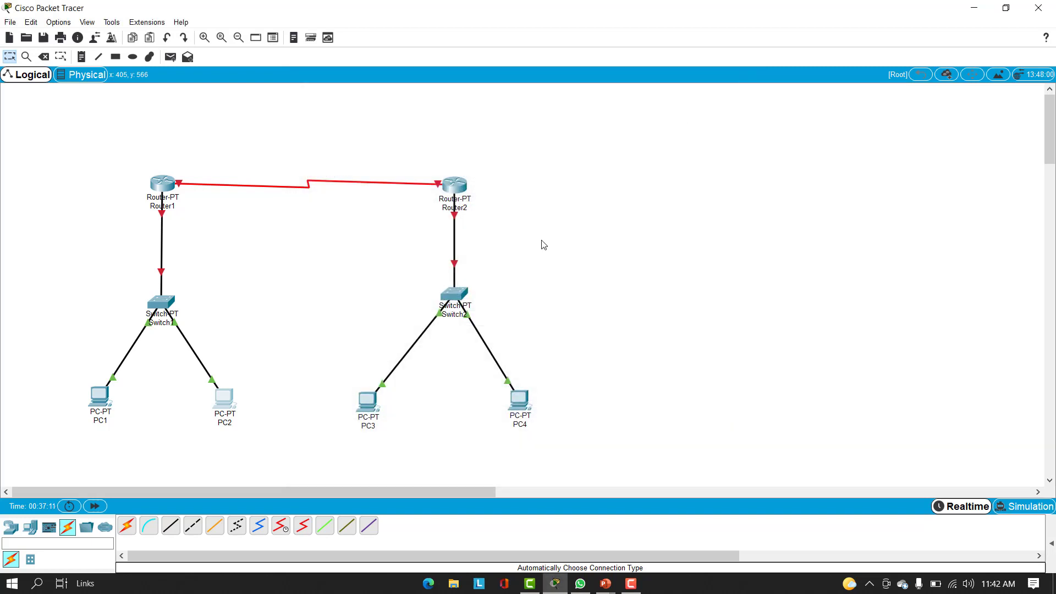
Configure PC3 with static IP address 192.168.2.3, subnet mask 255.255.255.0 and default gateway 192.168.2.254
left_click(372, 409)
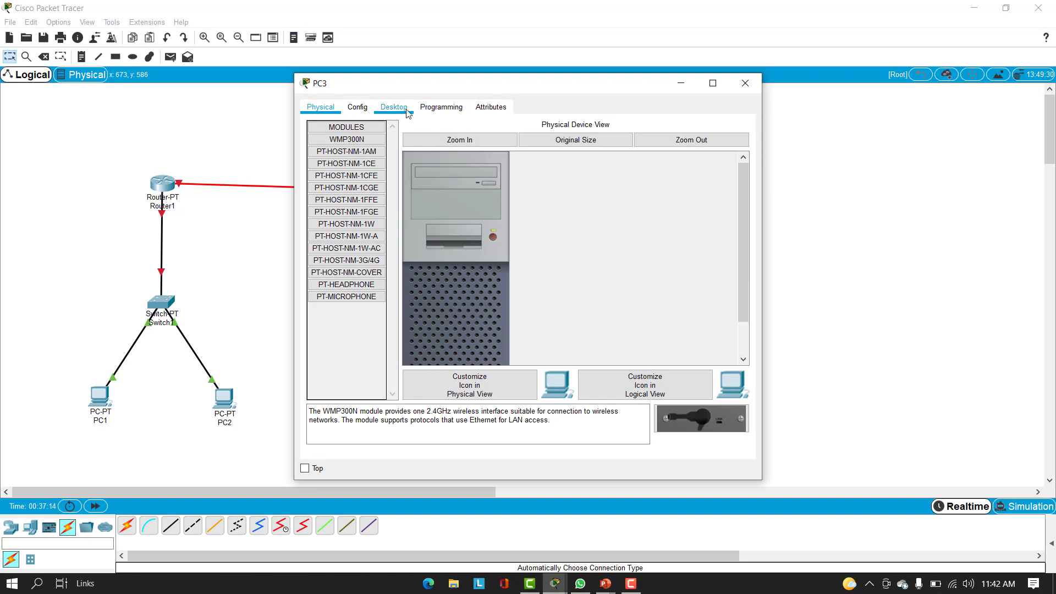
left_click(405, 110)
left_click(352, 160)
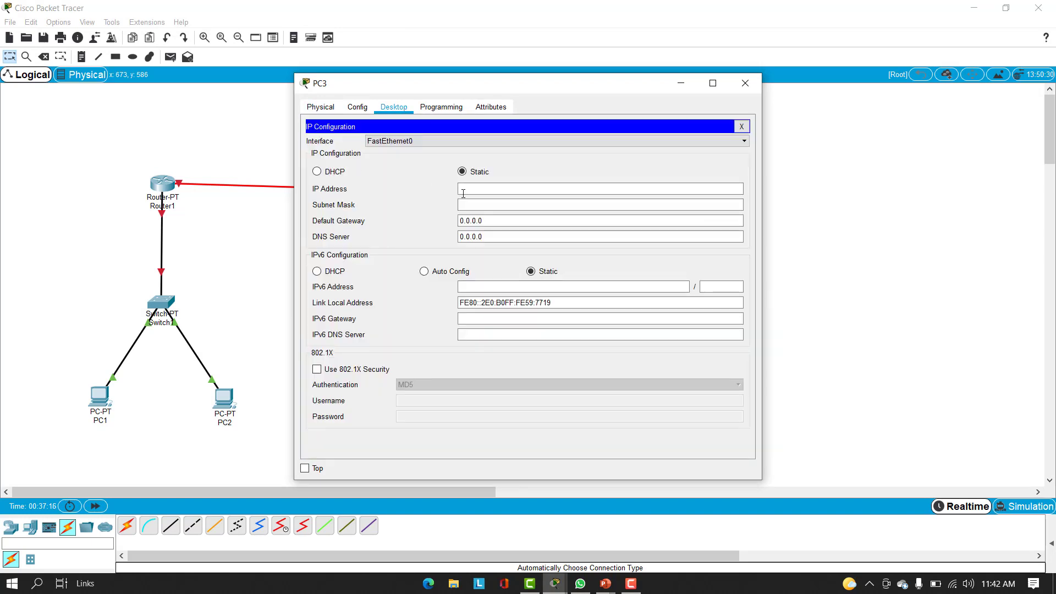
left_click(473, 188)
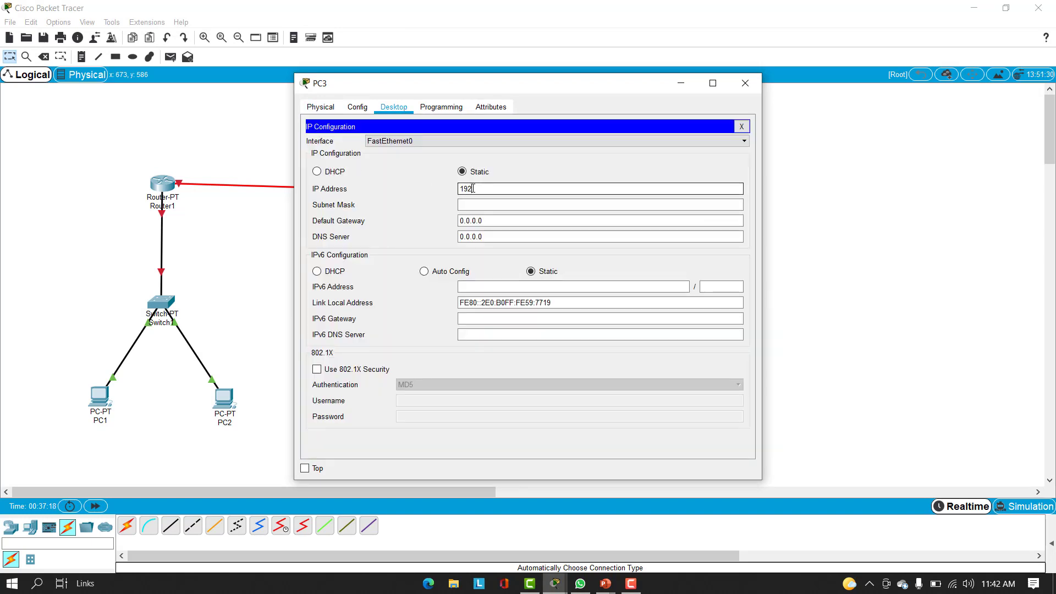
type("192.168.2.3")
key("Tab")
key("Tab")
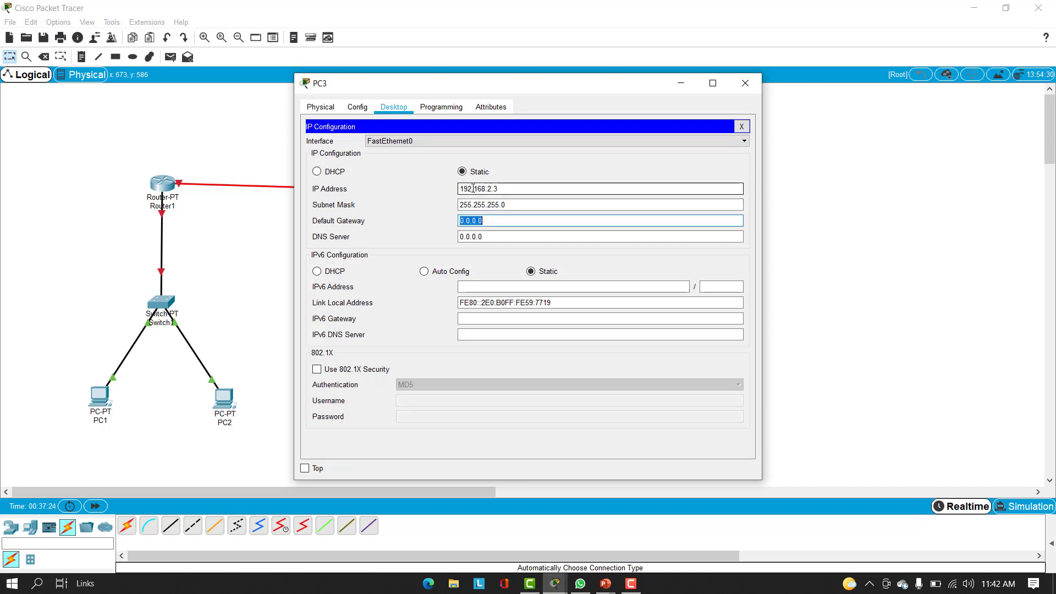
type("192.168.2.254")
left_click(742, 80)
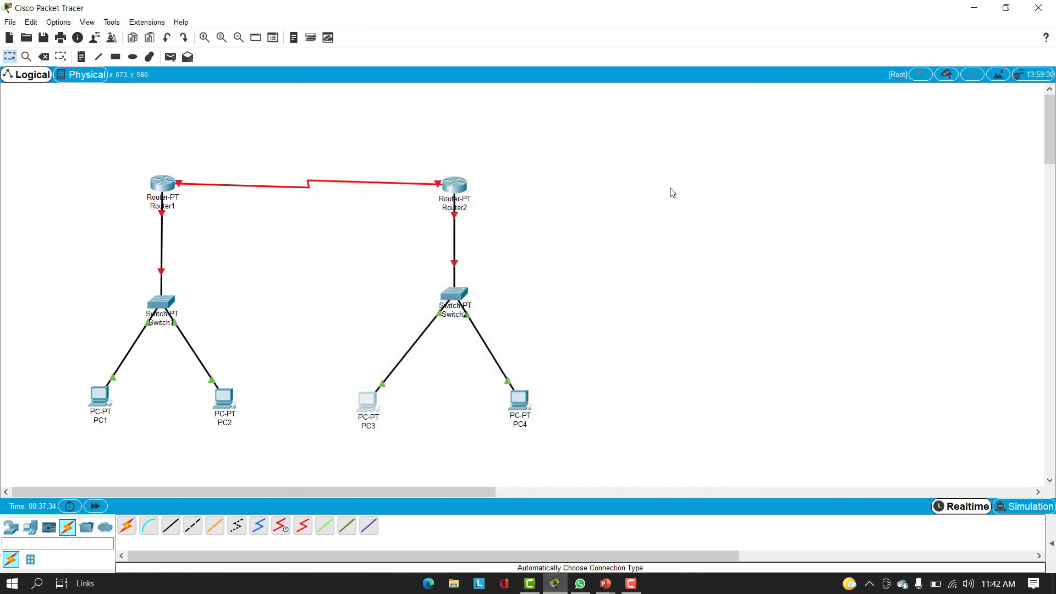
Configure PC4 with static IP address 192.168.2.4, subnet mask 255.255.255.0 and default gateway 192.168.2.254
left_click(520, 402)
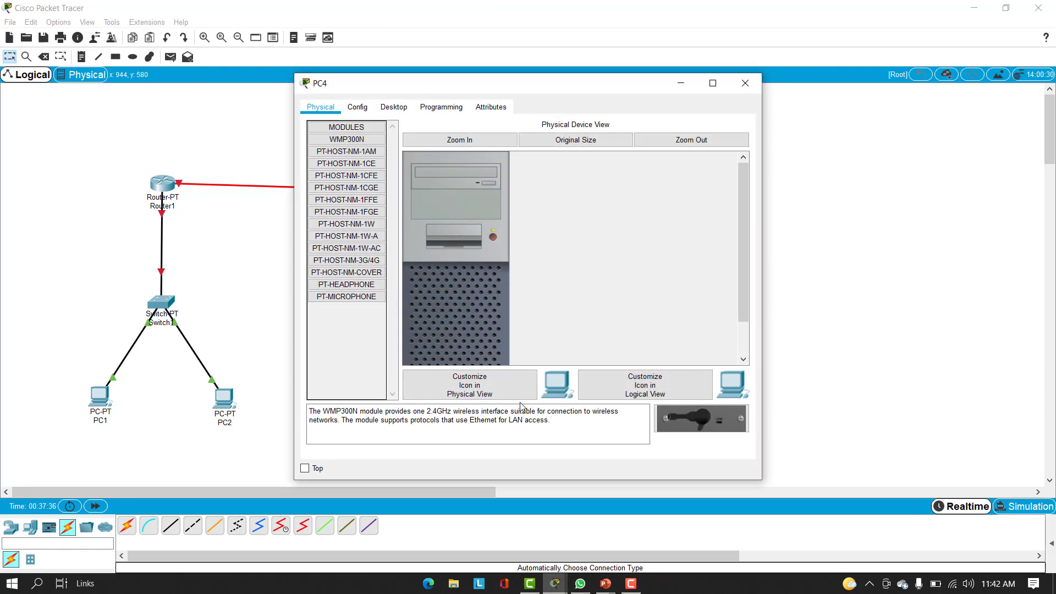
left_click(394, 108)
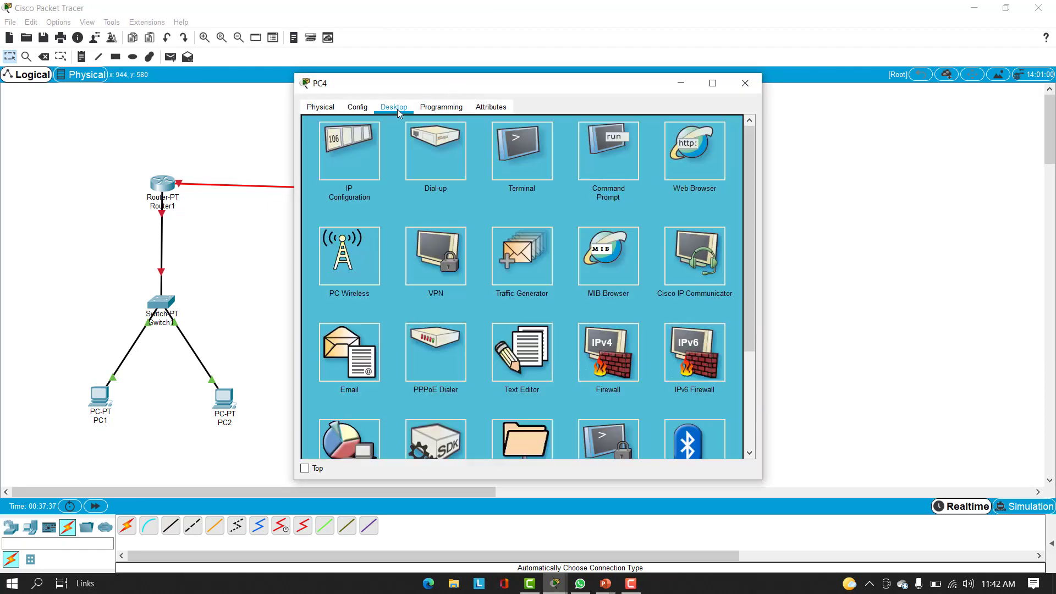
left_click(358, 166)
left_click(466, 188)
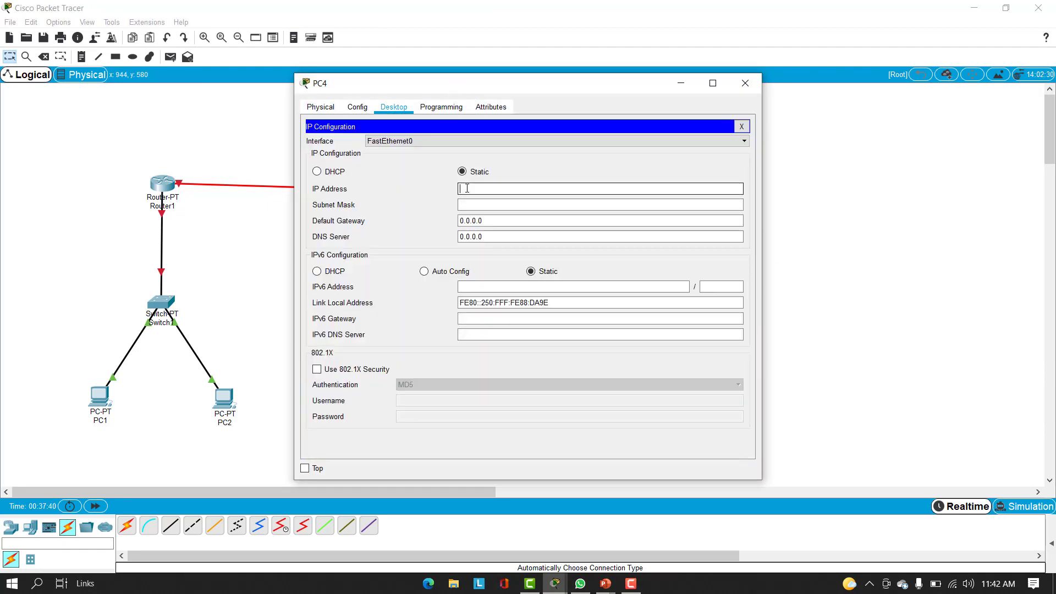
type("192.1")
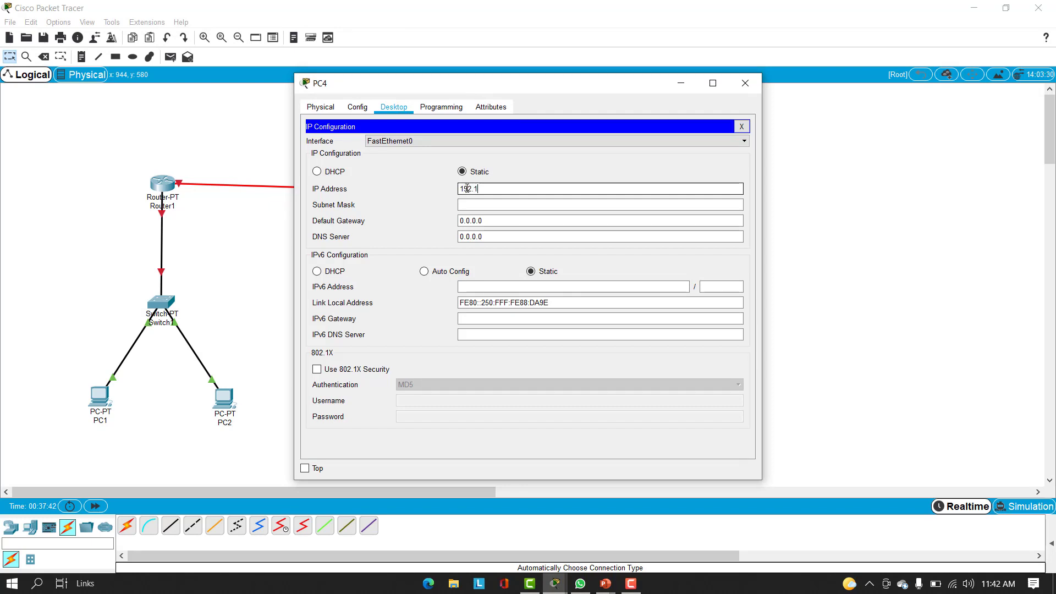
type("68.2.4")
key("Tab")
key("Tab")
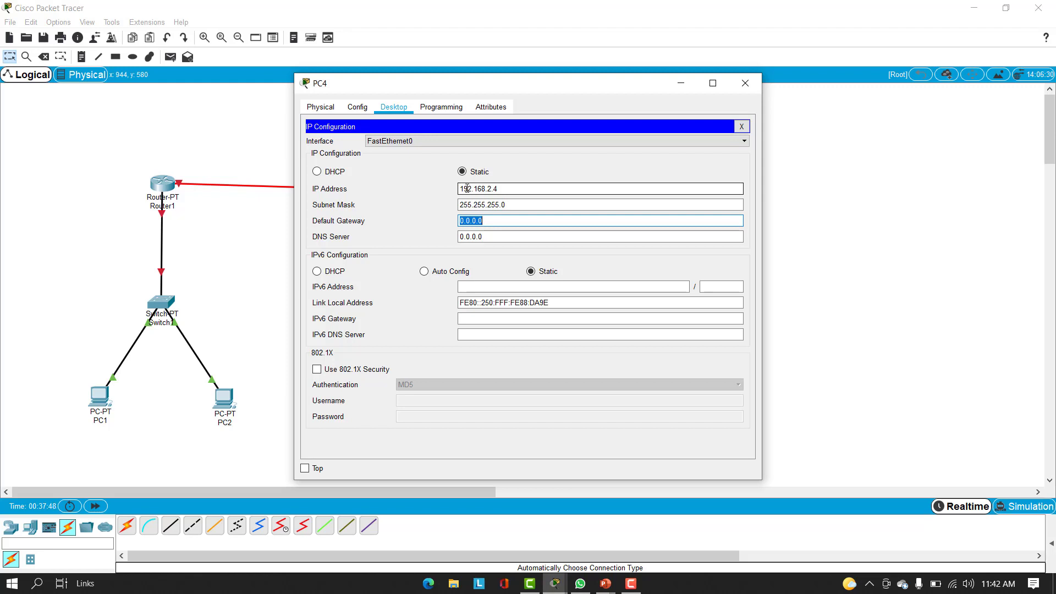
type("192.168.2.254")
left_click(745, 83)
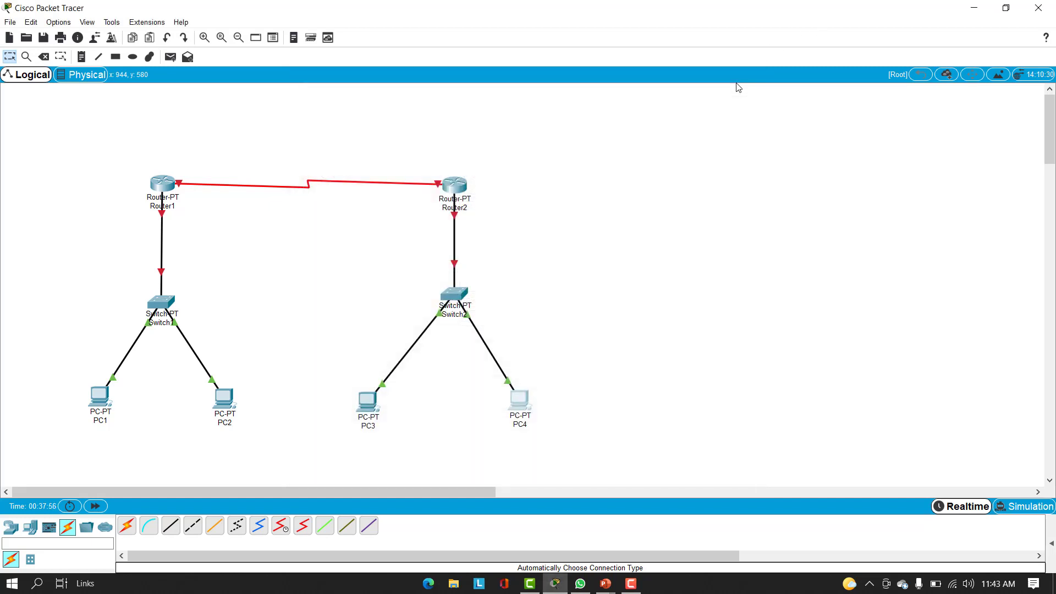
Enable Router1's FastEthernet0/0 port with IP address 192.168.1.254 and subnet mask 255.255.255.0, and copy the mask
left_click(159, 185)
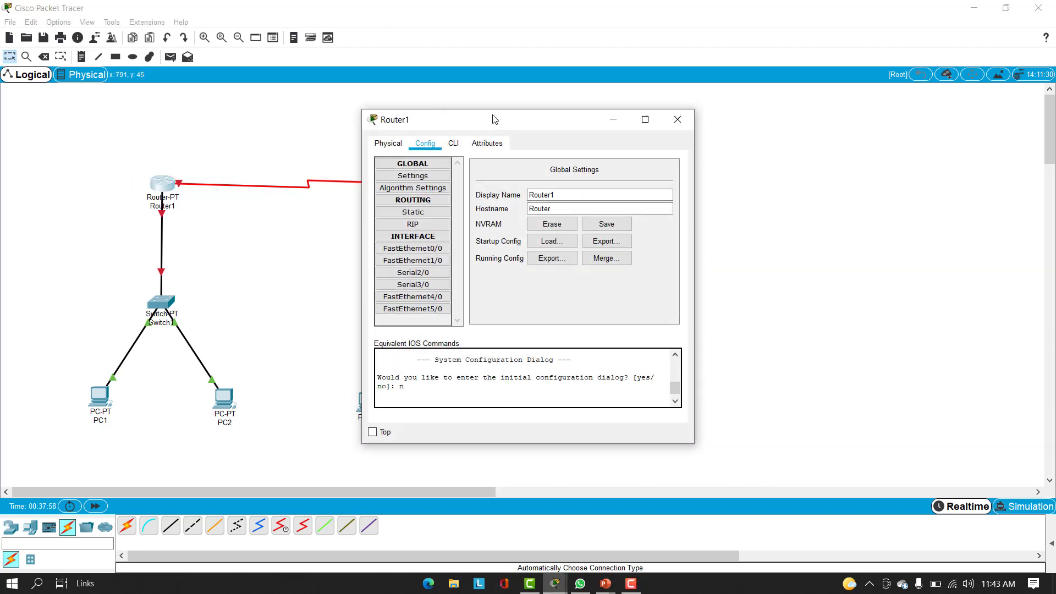
left_click(432, 253)
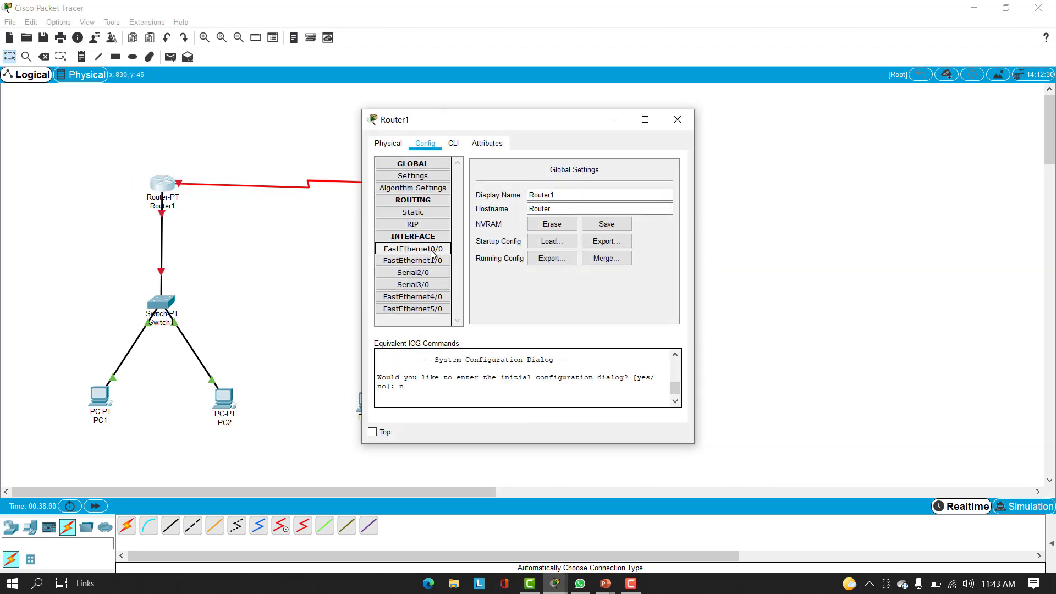
left_click(661, 173)
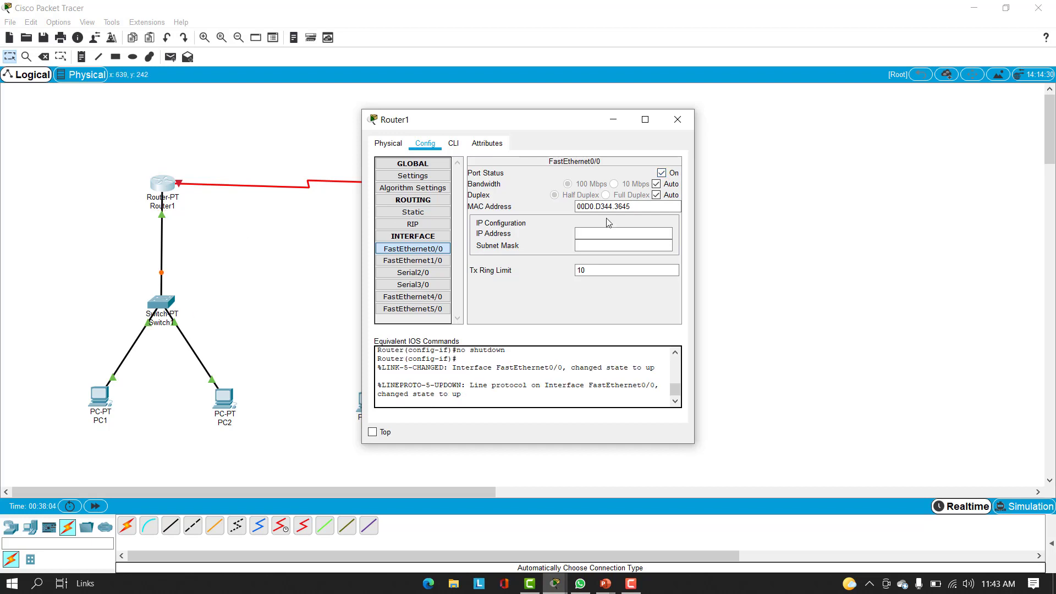
left_click(617, 233)
type("192.168.1.25")
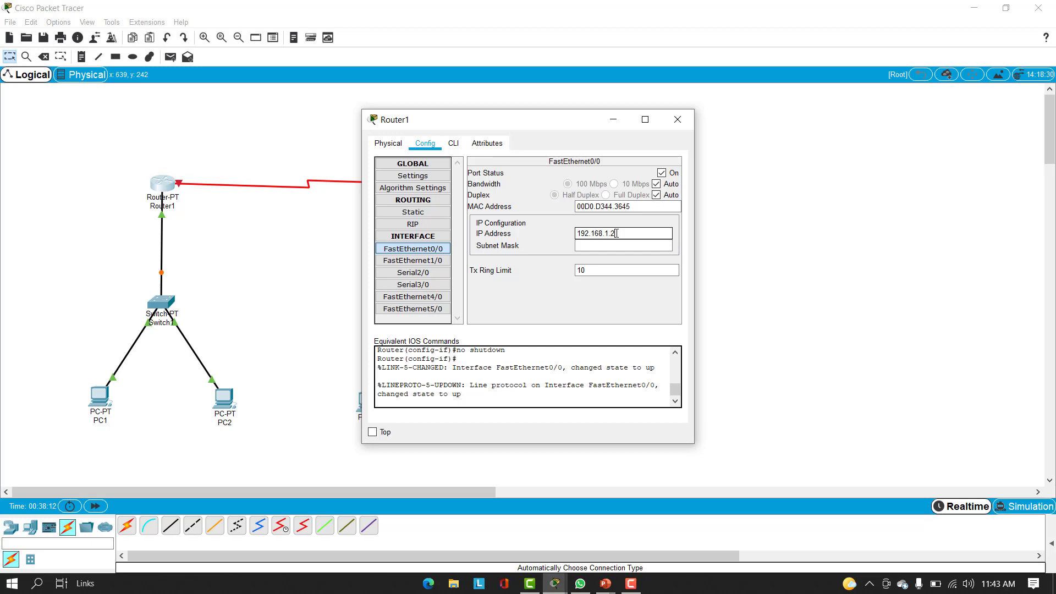
type("4")
key("Tab")
key("ctrl+c")
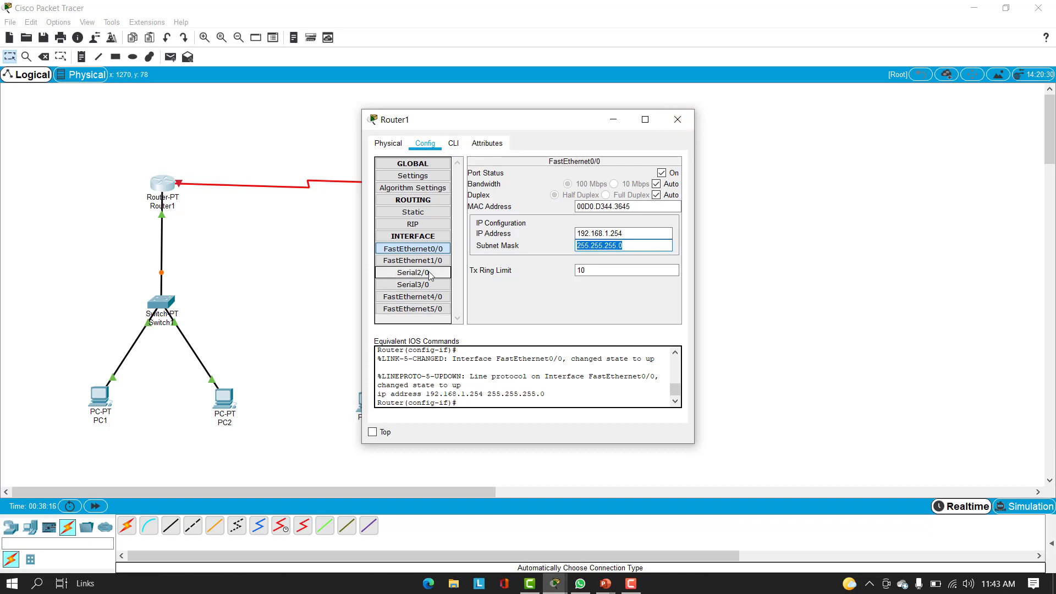
Enable Router1's Serial2/0 port and assign it IP address 12.12.12.1 with subnet mask 255.255.255.0
left_click(413, 272)
left_click(661, 172)
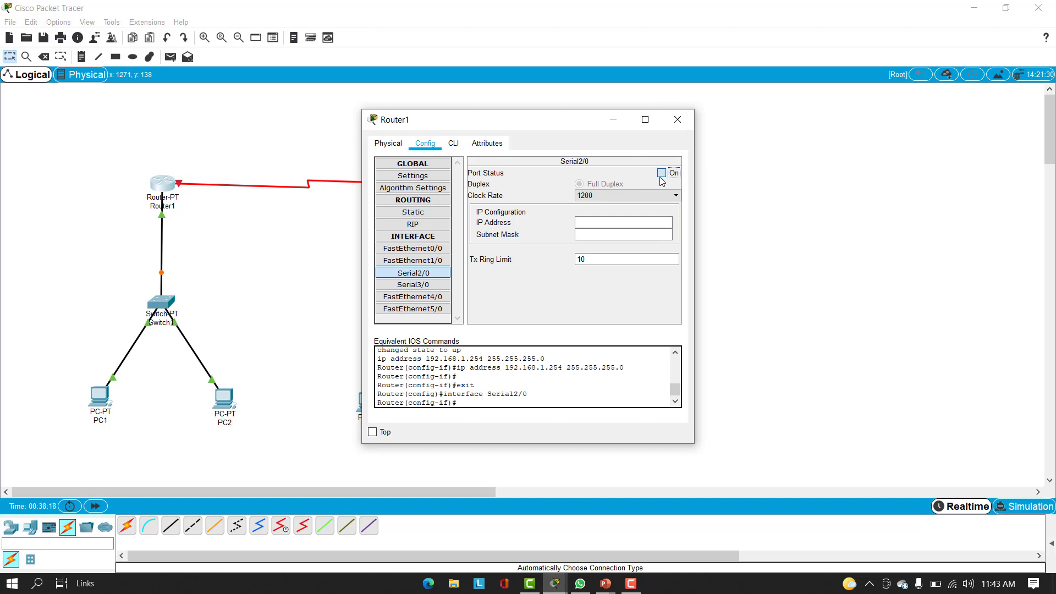
left_click(625, 223)
type("1")
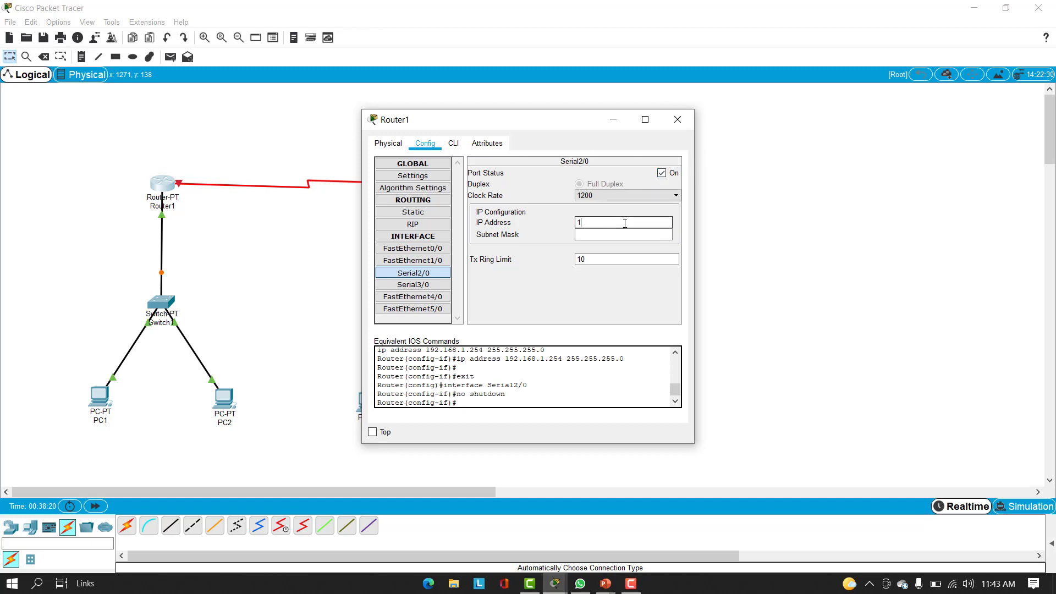
type("2.12.12.1")
key("Tab")
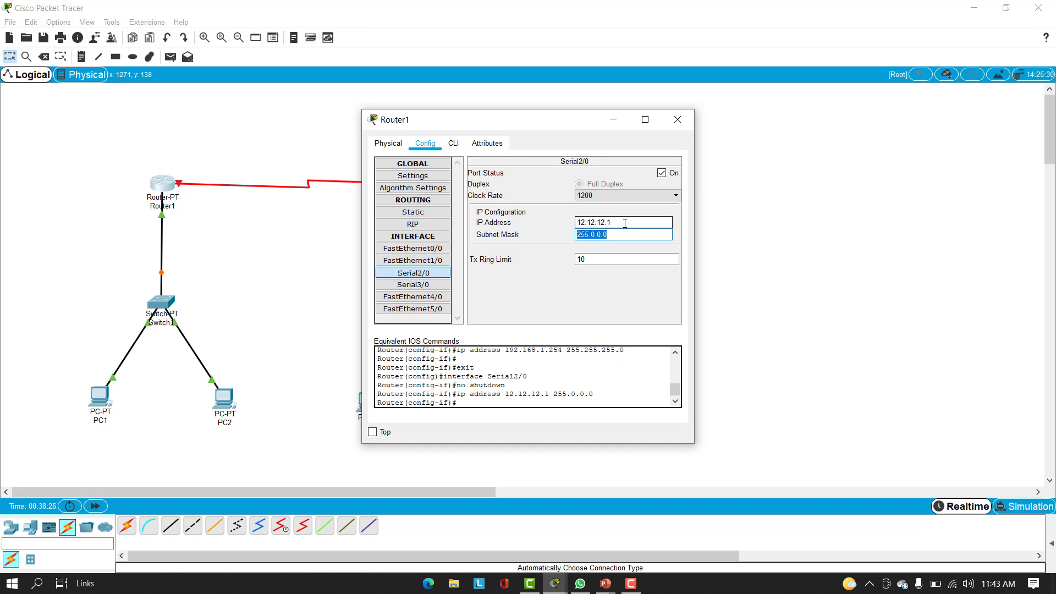
type("255.255.255.2")
key("BackSpace")
type("0")
left_click(678, 120)
Enable Router2's FastEthernet0/0 port and assign it IP address 192.168.2.254 with subnet mask 255.255.255.0
left_click(463, 190)
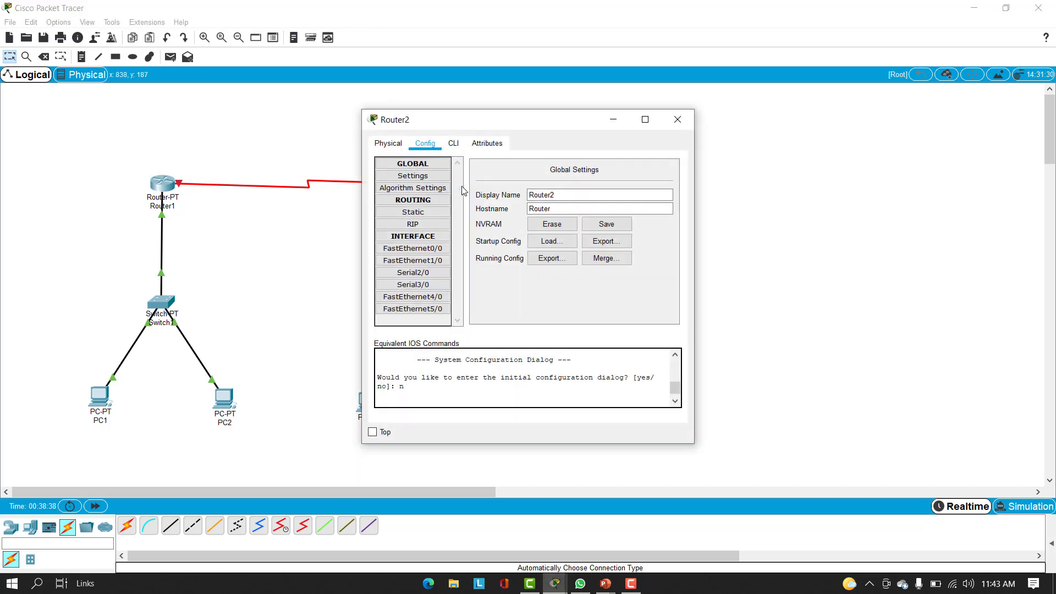
left_click(412, 248)
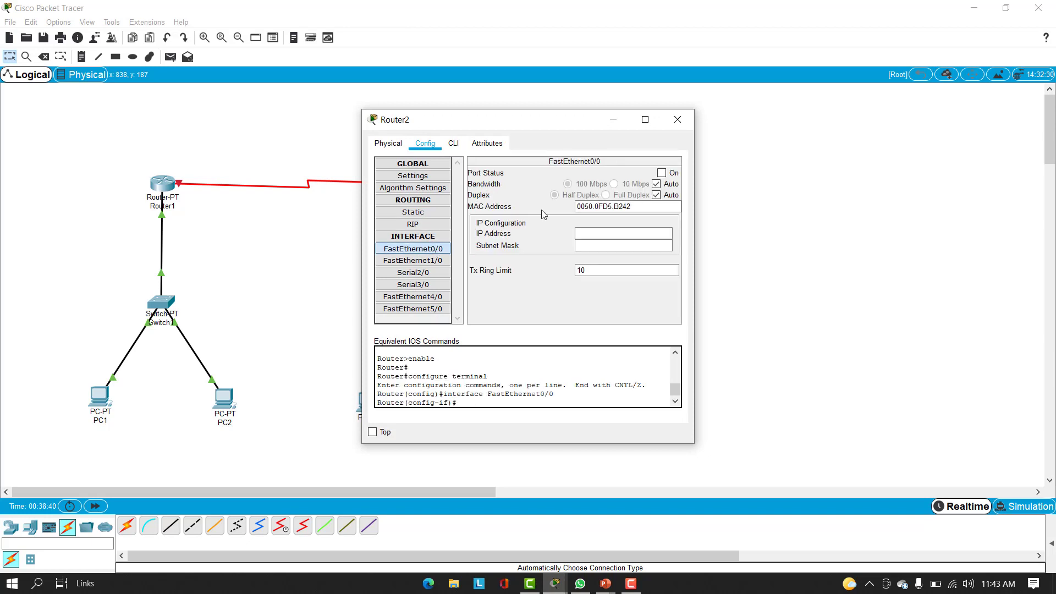
left_click(662, 173)
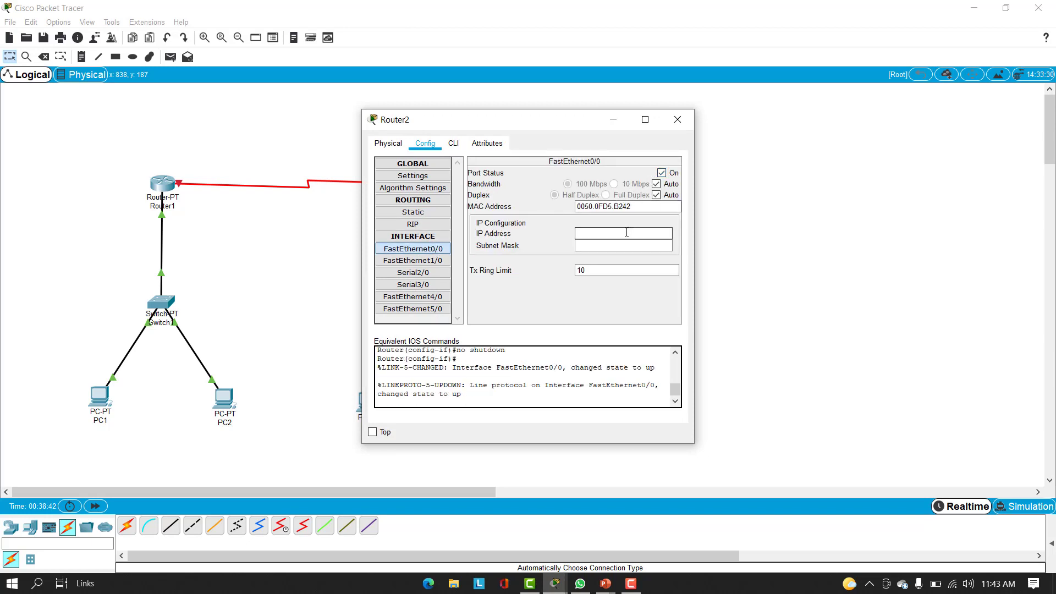
type("192.168.2.254")
key("Tab")
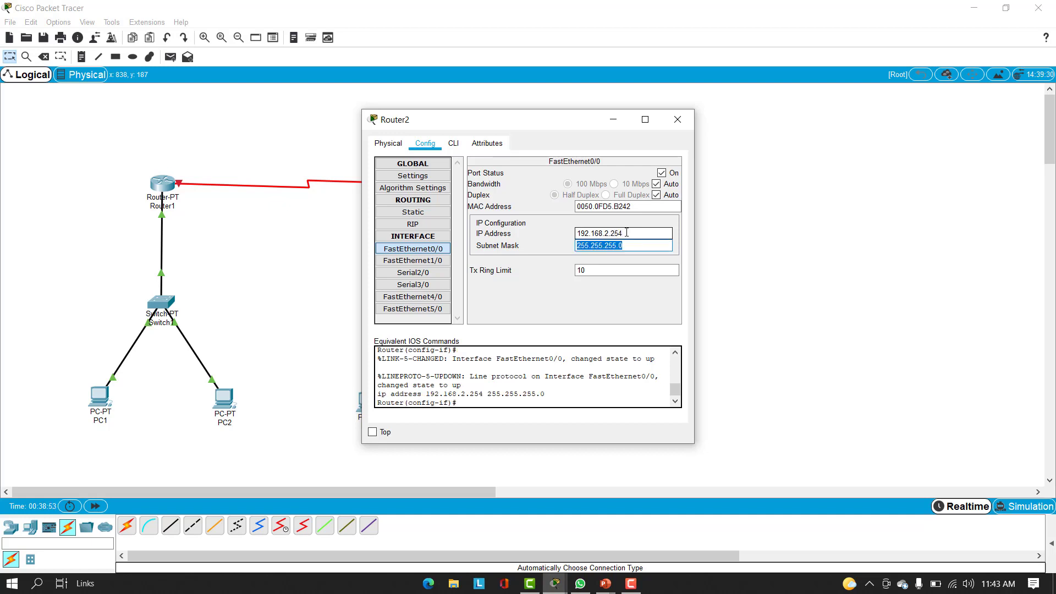
Assign IP address 12.12.12.2 with subnet mask 255.255.255.0 to Router2's Serial2/0 interface
left_click(429, 273)
left_click(618, 221)
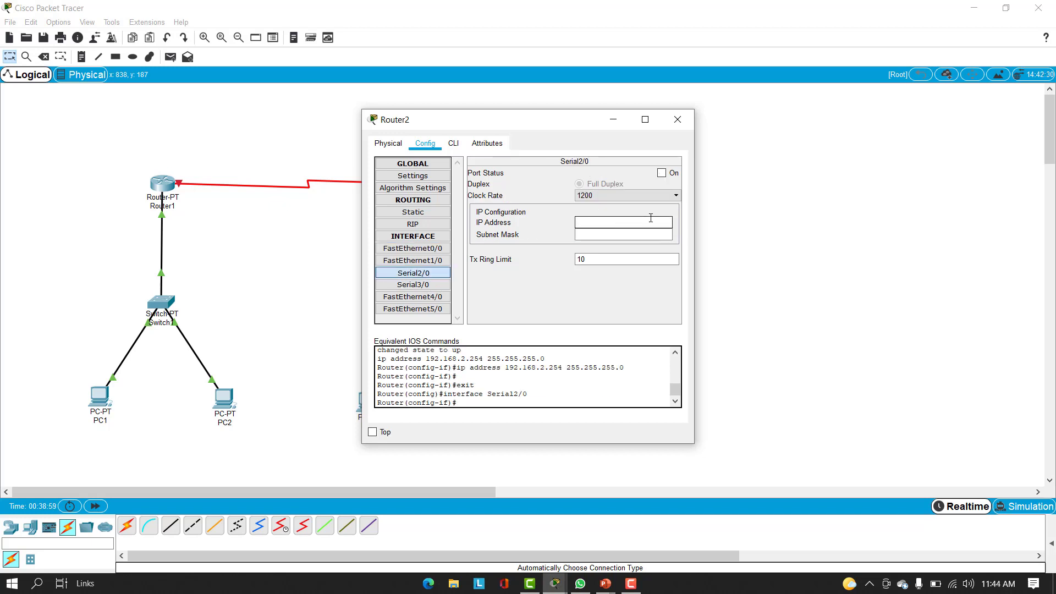
type("12.12.12.2")
key("Tab")
type("255.255.255.0")
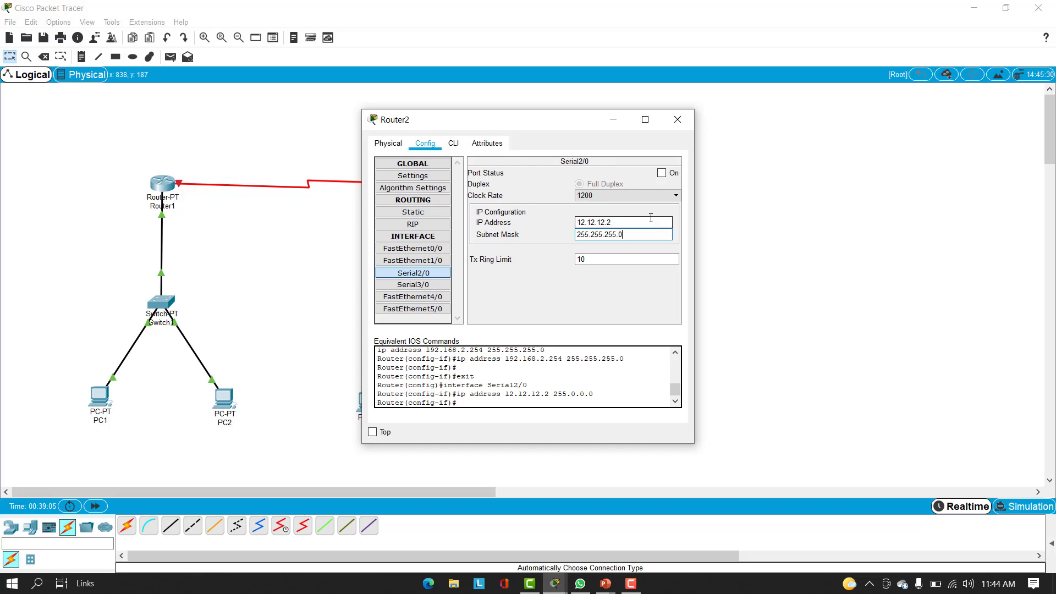
left_click(687, 120)
Add a static route on Router1 to network 192.168.2.0, mask 255.255.255.0, with next hop 12.12.12.2
left_click(168, 184)
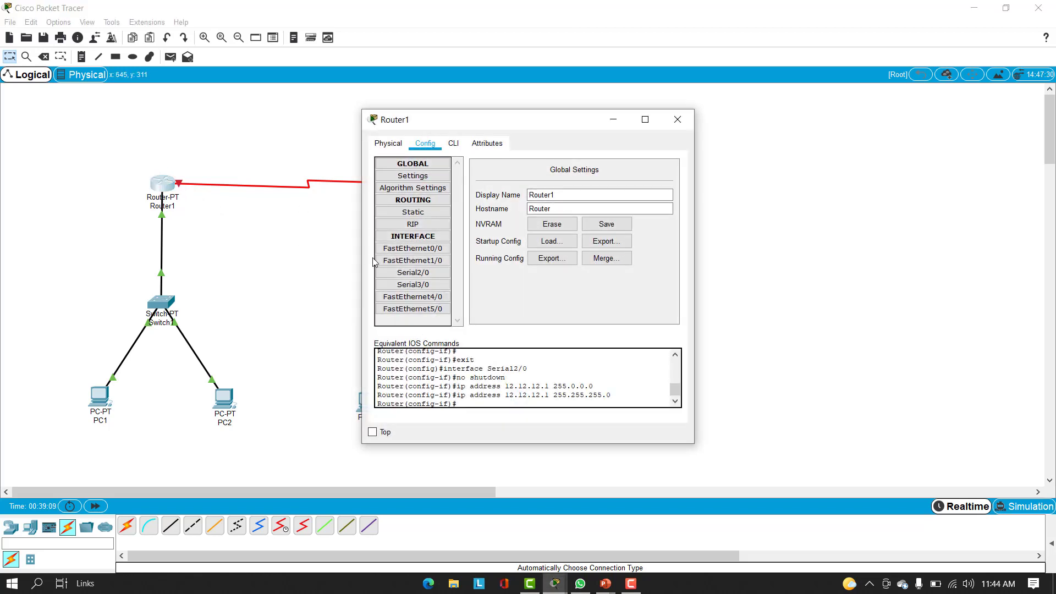
left_click(403, 272)
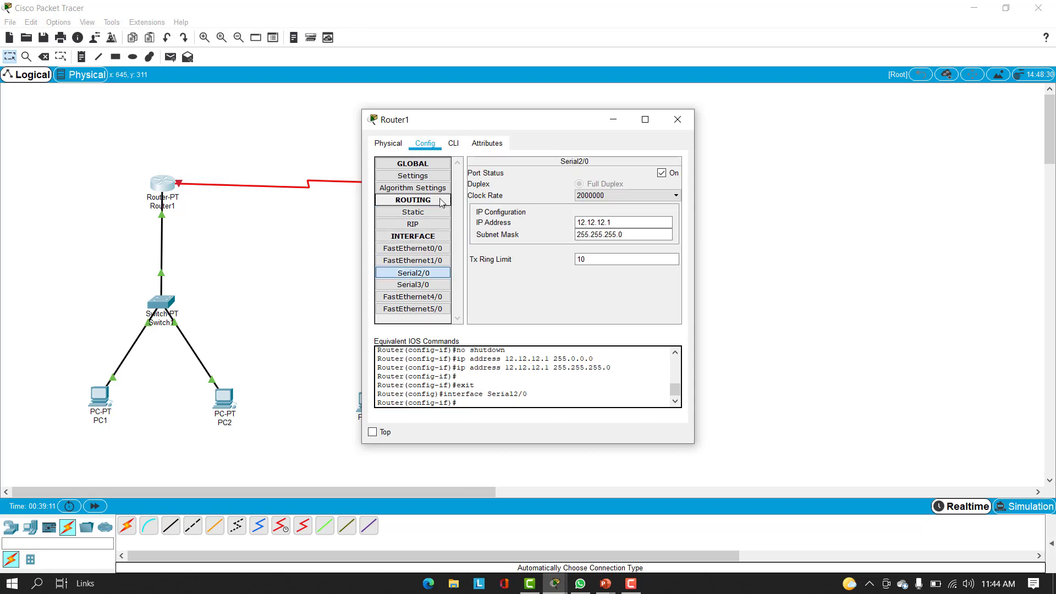
left_click(434, 250)
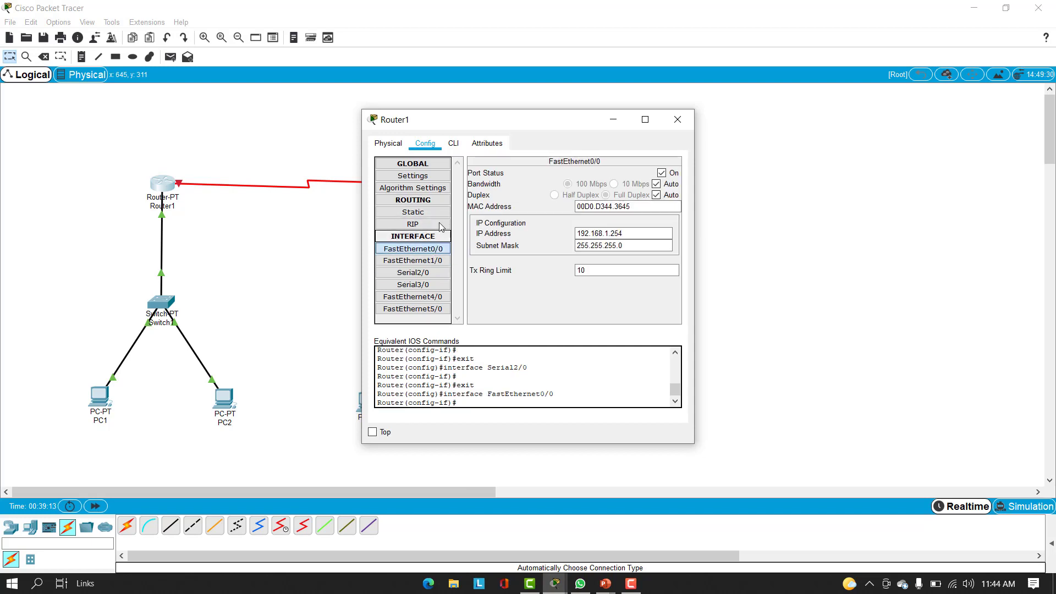
left_click(441, 214)
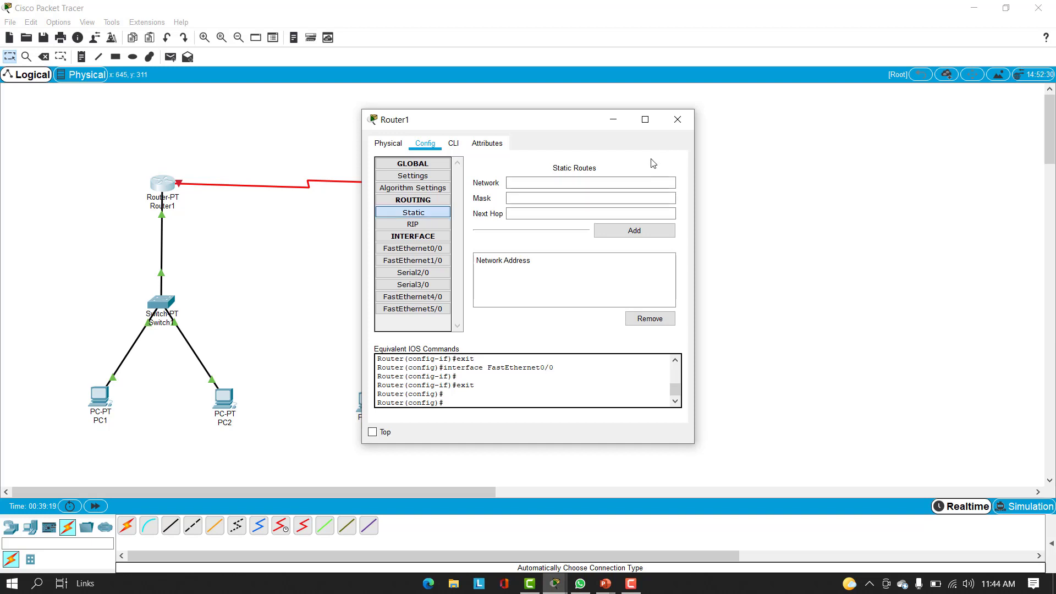
left_click(607, 186)
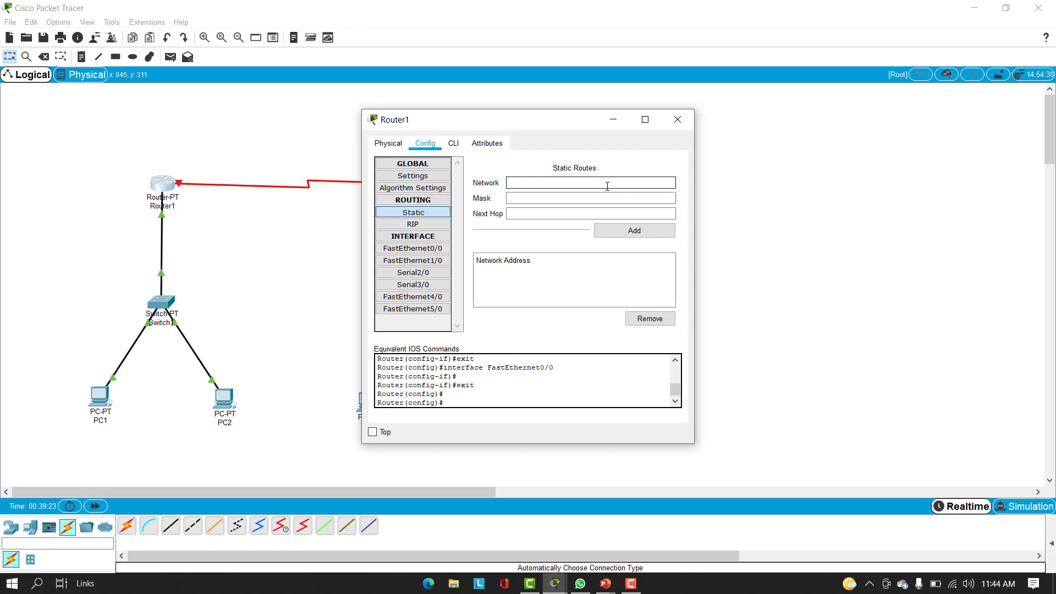
type("192.168.2.0")
key("Tab")
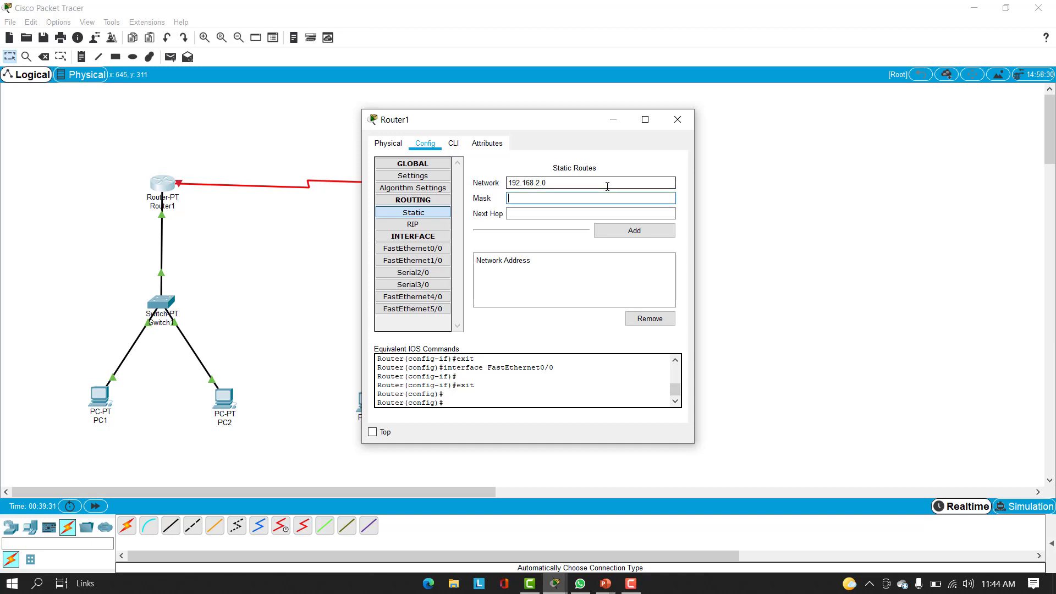
key("ctrl+v")
key("Tab")
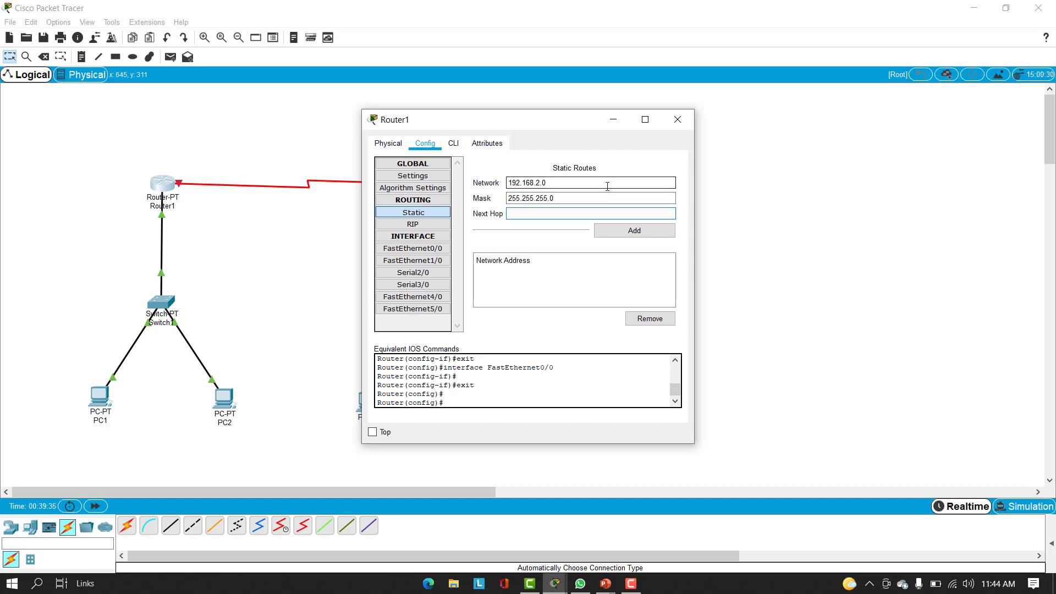
type("12.12.12.2")
left_click(633, 233)
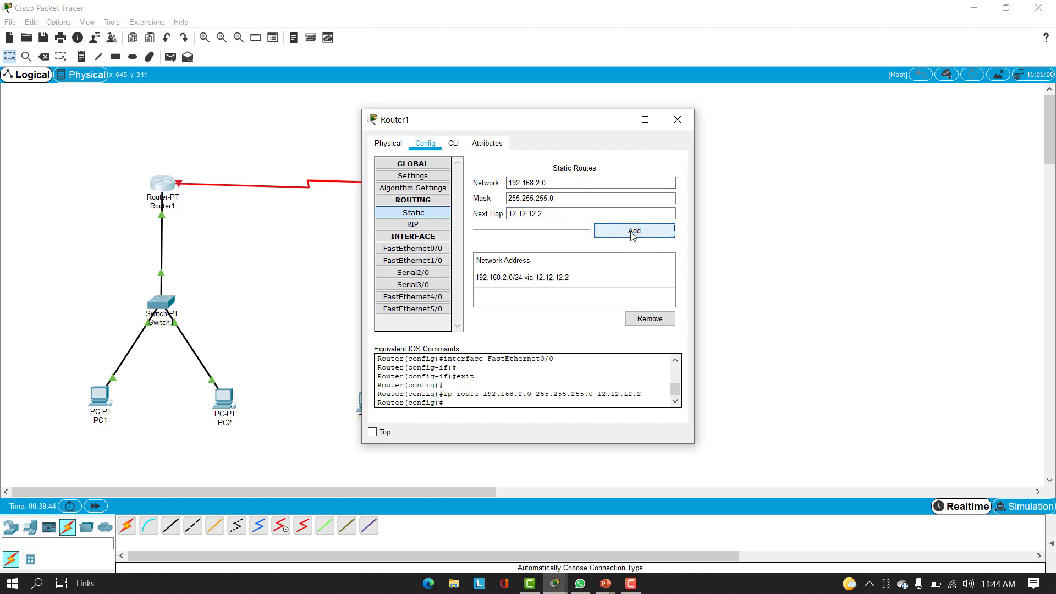
left_click(677, 119)
Add a static route on Router2 to network 192.168.1.0, mask 255.255.255.0, with next hop 12.12.12.1
left_click(463, 190)
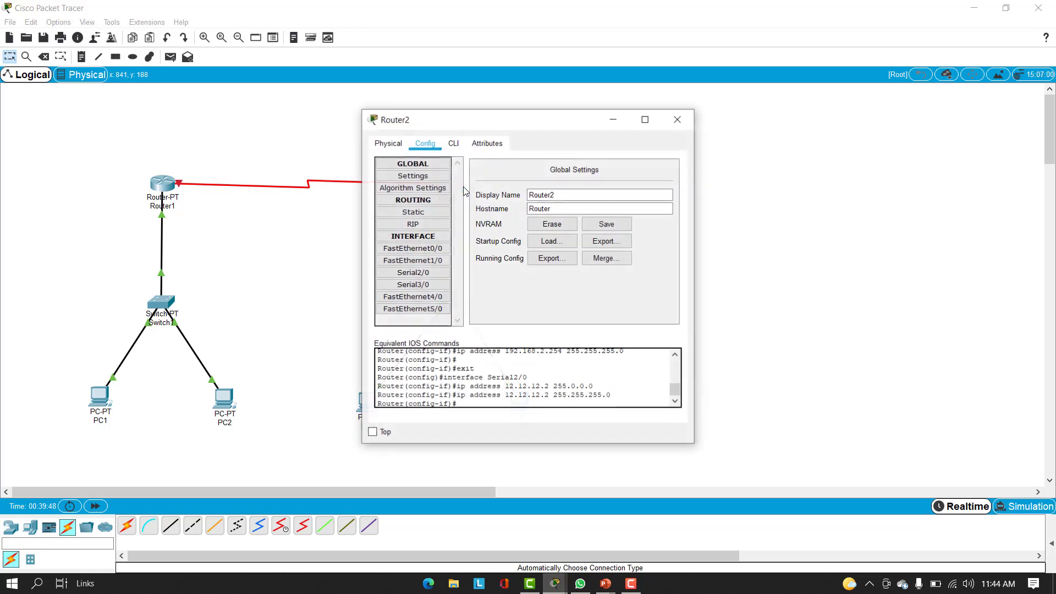
left_click(413, 211)
left_click(517, 182)
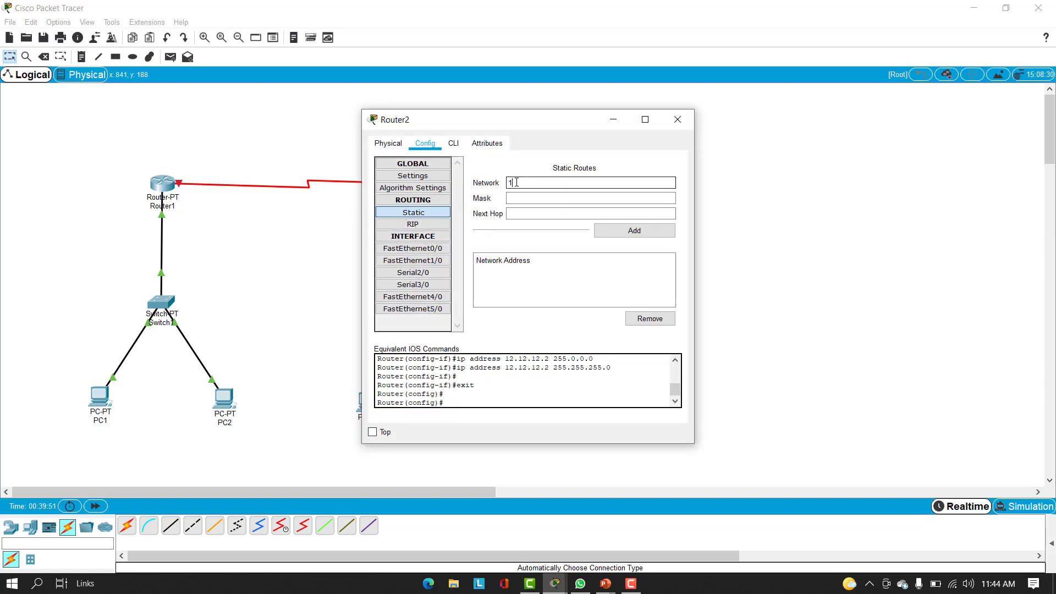
type("192.168.1.0")
key("Tab")
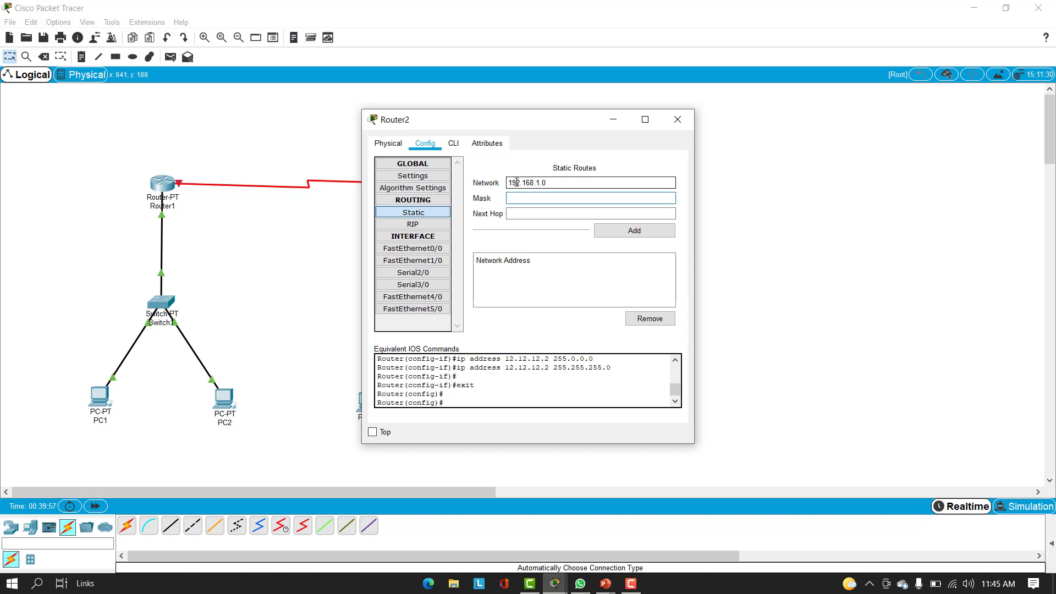
key("ctrl+v")
key("Tab")
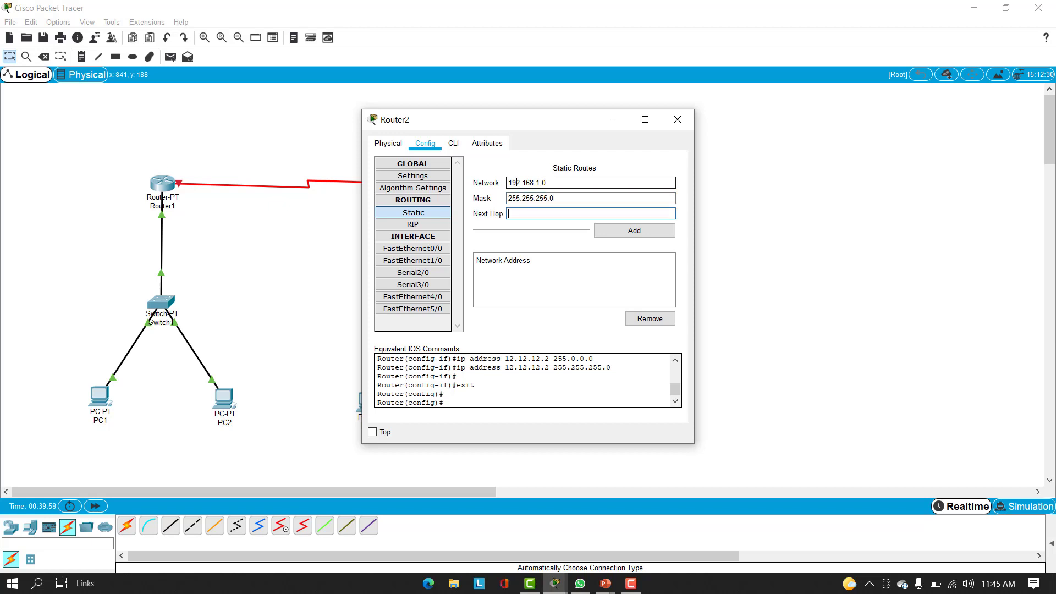
type("12.12.12.1")
left_click(615, 239)
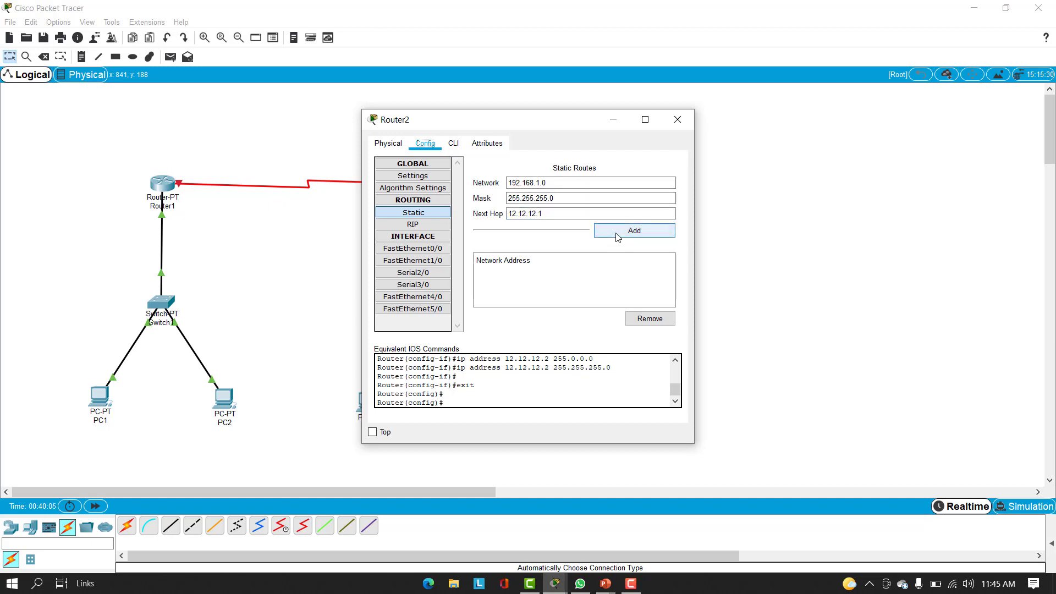
left_click(618, 237)
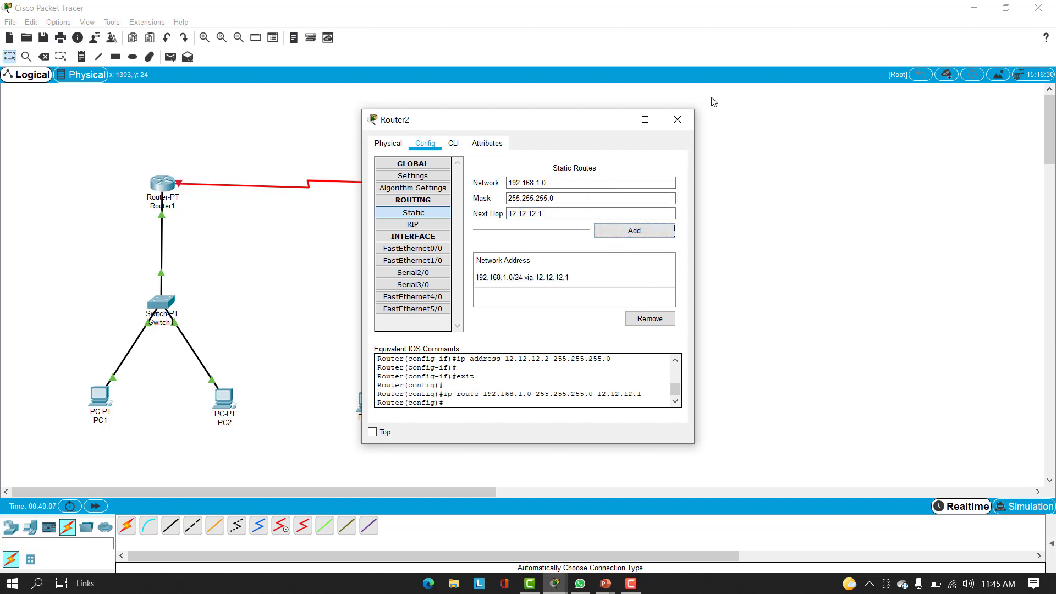
left_click(676, 120)
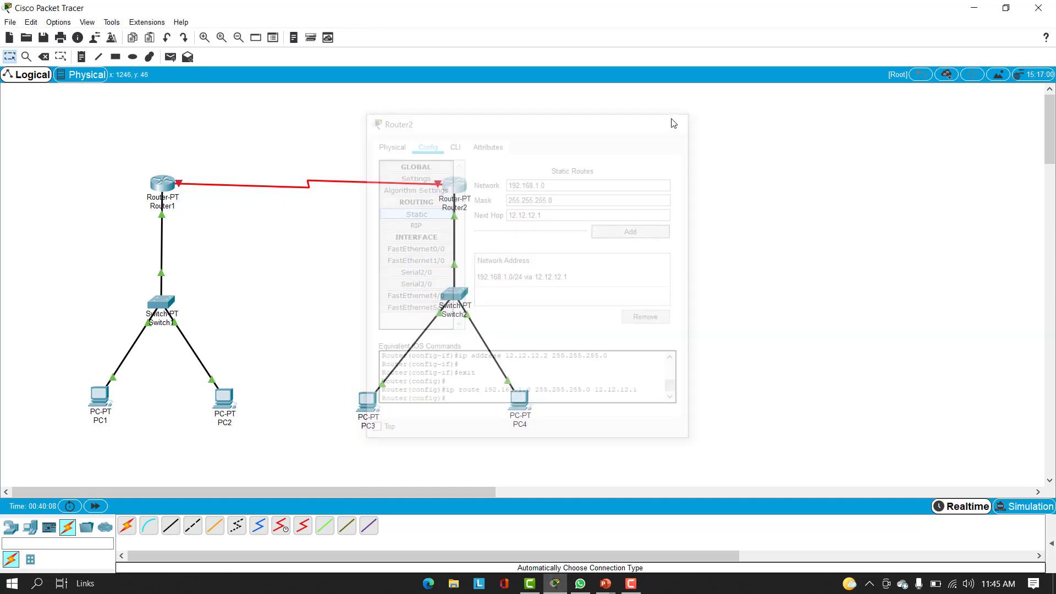
Ping 192.168.2.3 and 192.168.2.4 from PC1's command prompt
left_click(99, 397)
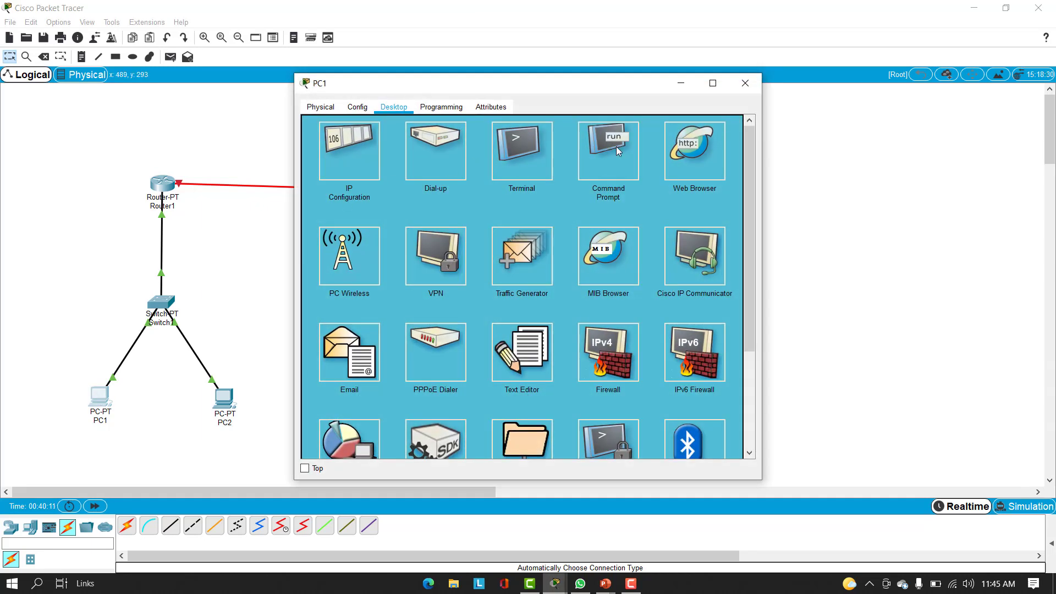
left_click(616, 150)
type("p")
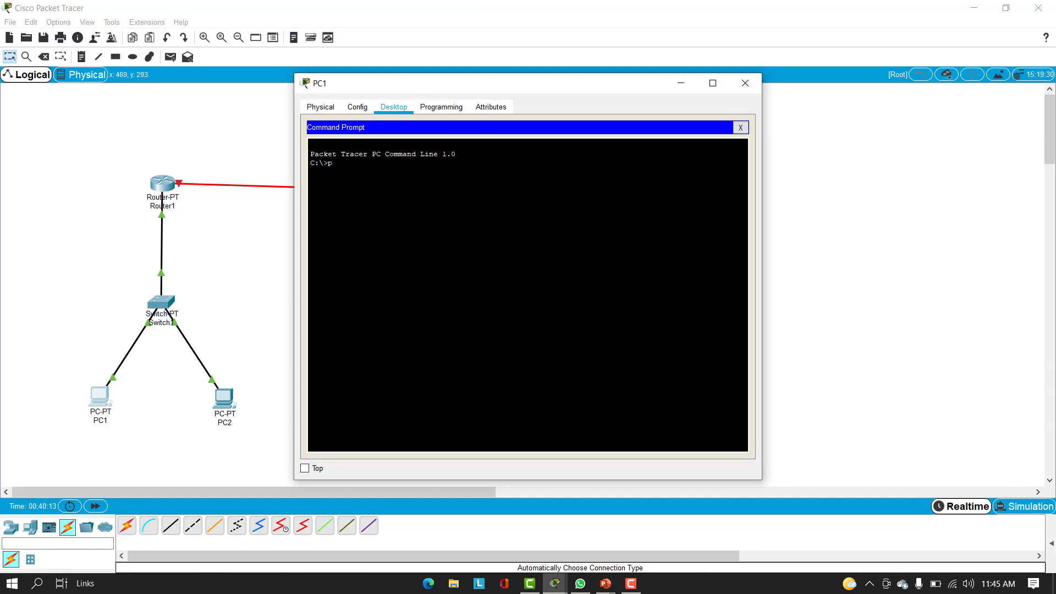
type("ing 192.168.12.3")
key("Return")
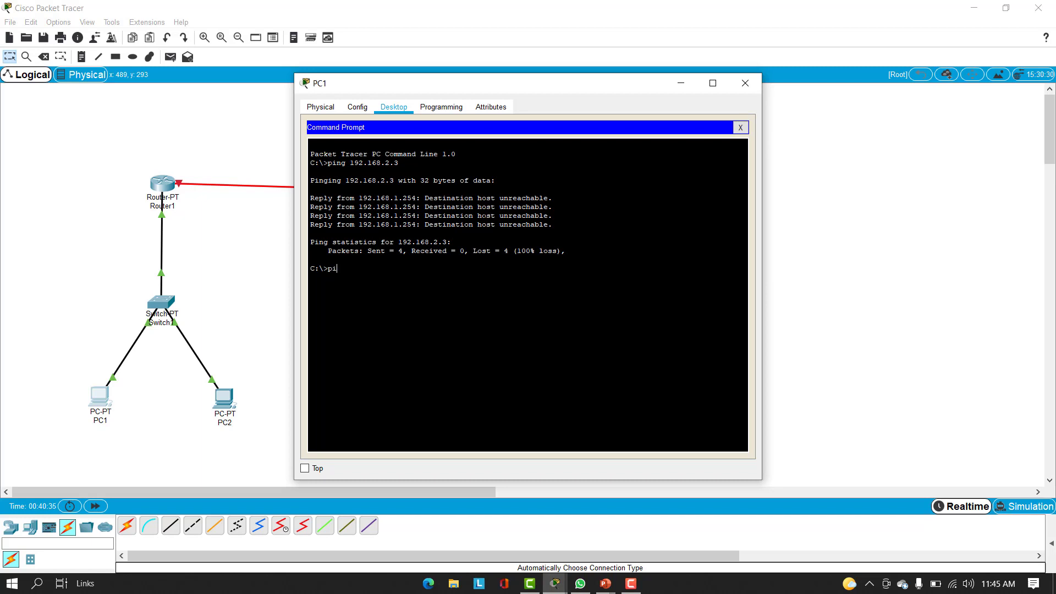
type("ng 192.168.2.4")
key("Return")
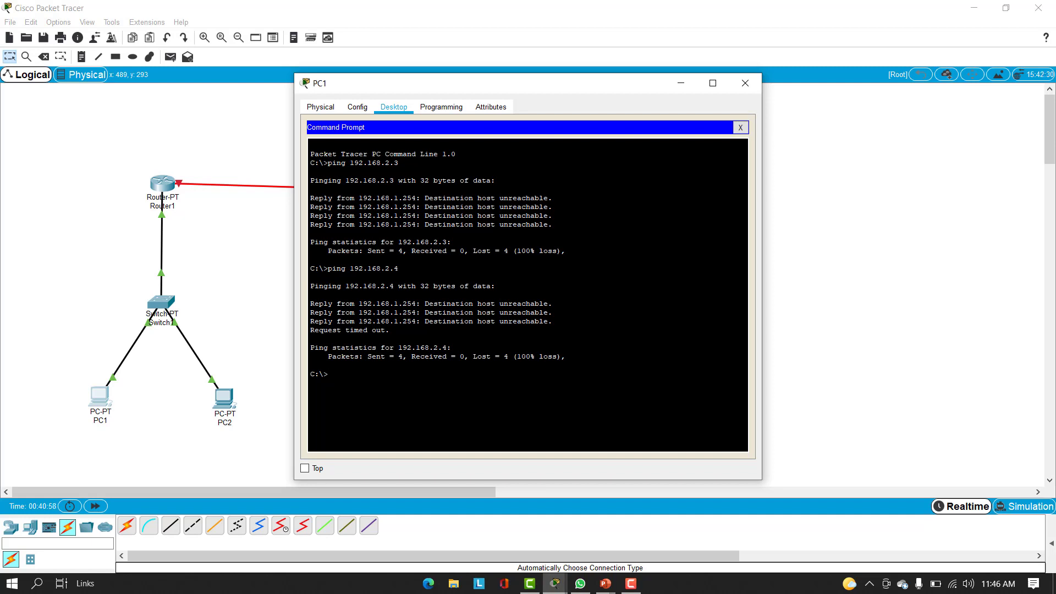
left_click(749, 80)
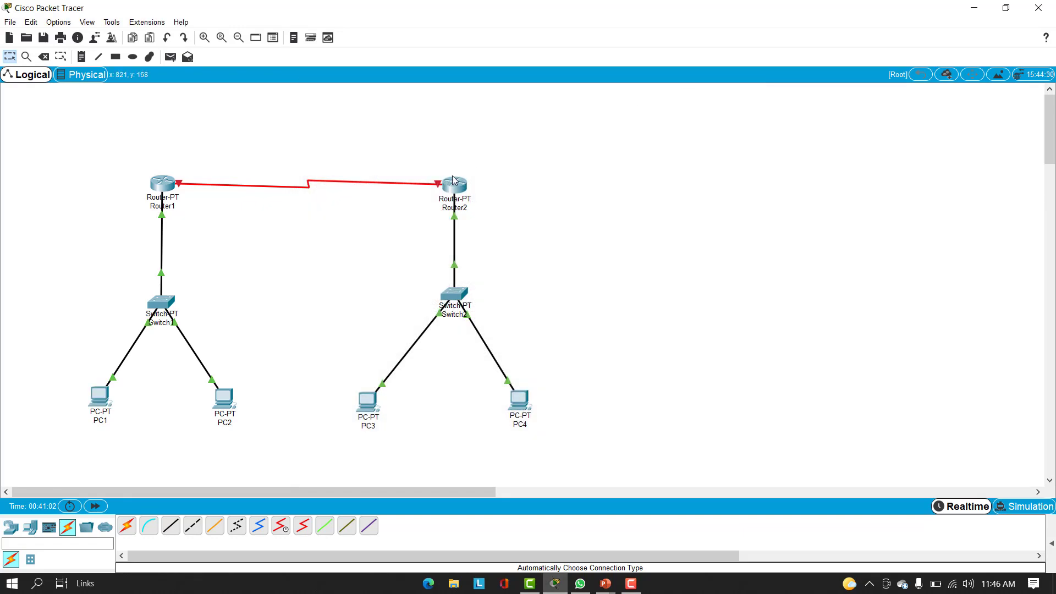
Enable the port of Router2's Serial2/0 interface
left_click(454, 193)
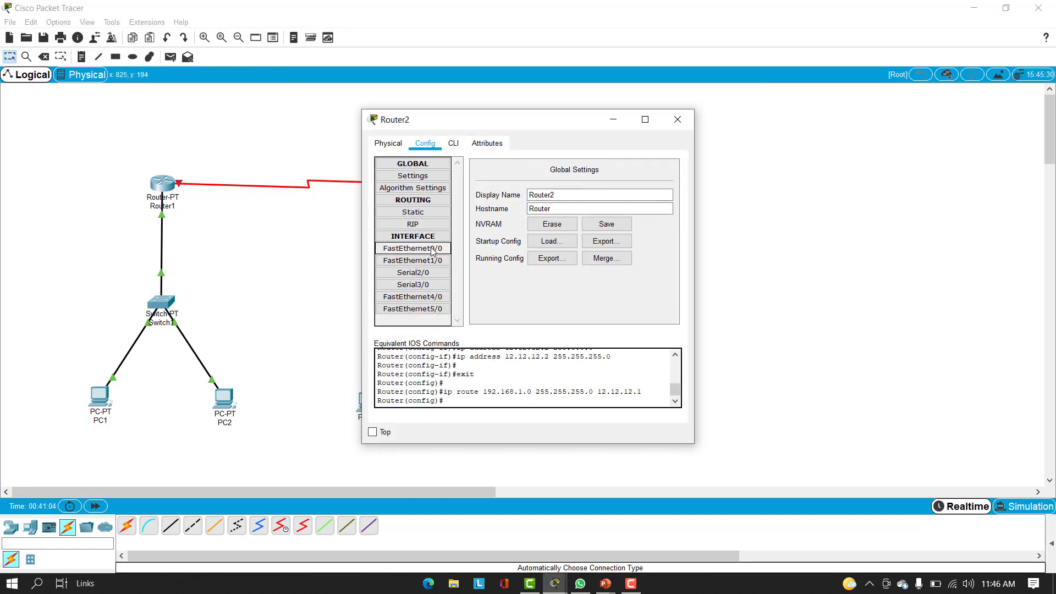
left_click(413, 249)
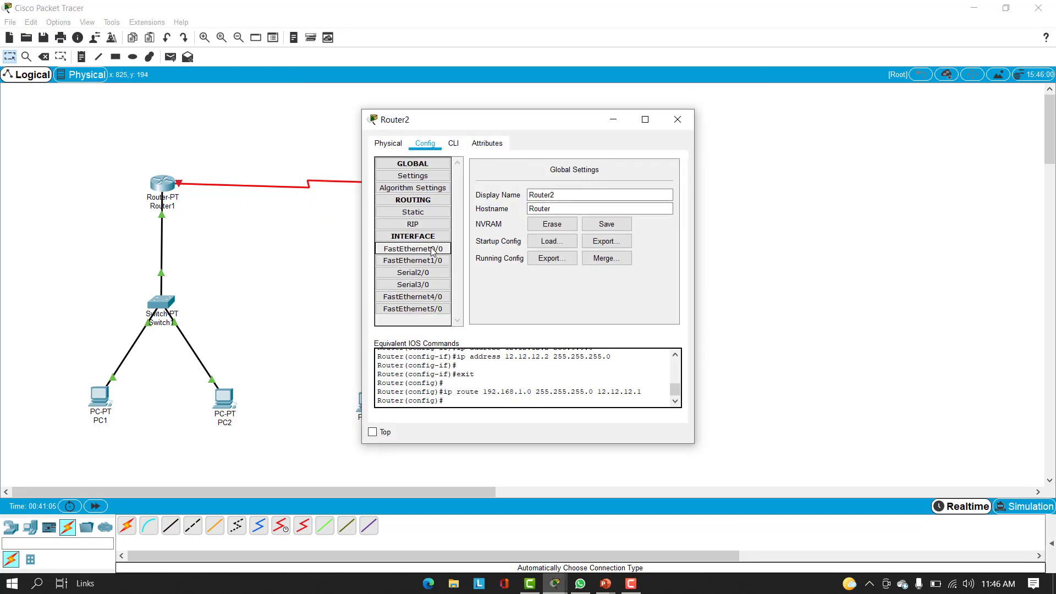
left_click(446, 275)
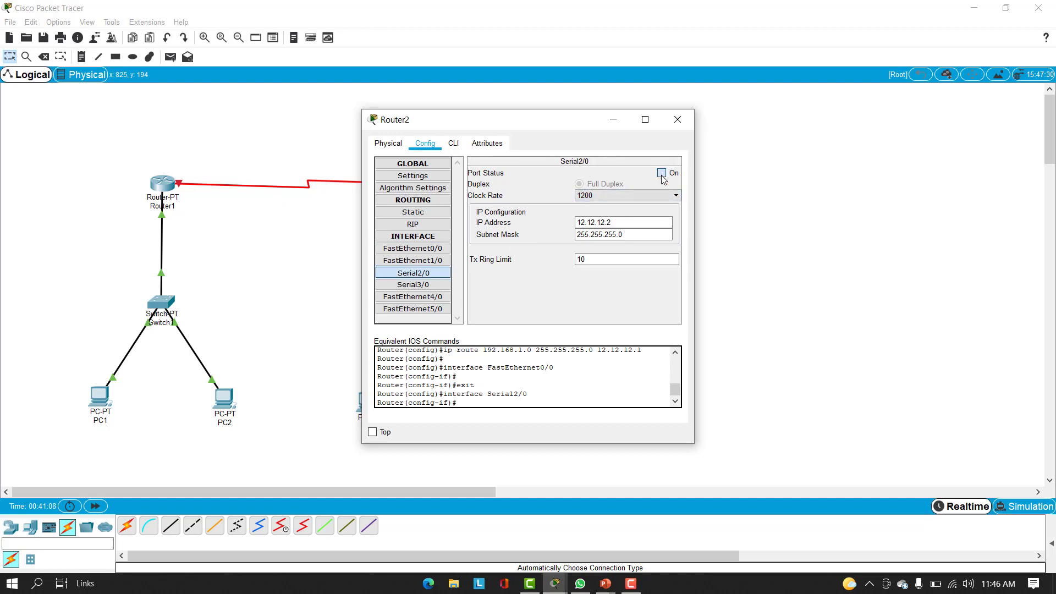
left_click(661, 174)
left_click(678, 119)
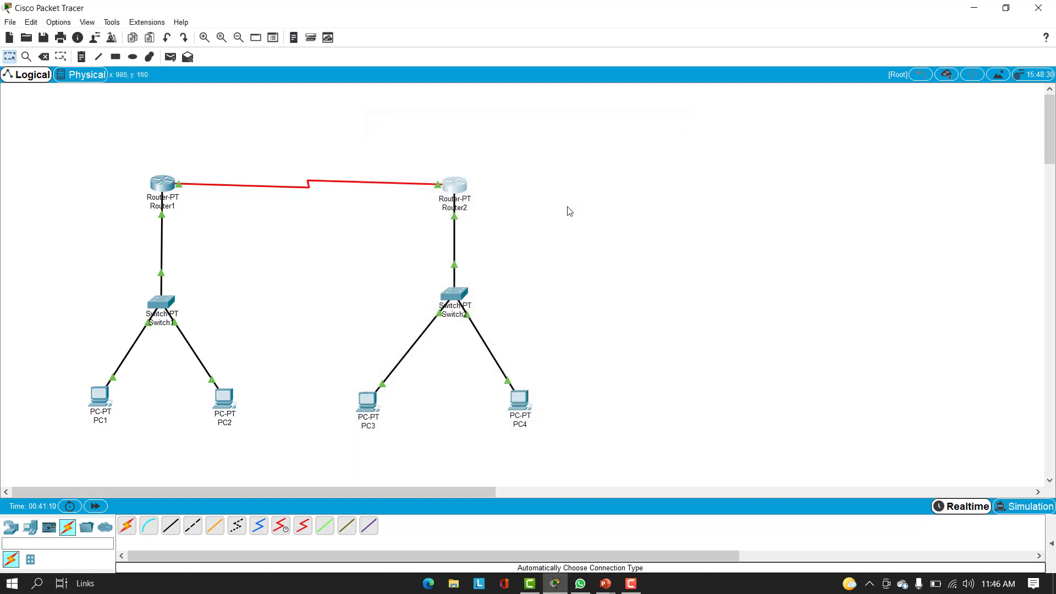
Test connectivity from PC1's command prompt by pinging 192.168.2.3 twice
left_click(100, 396)
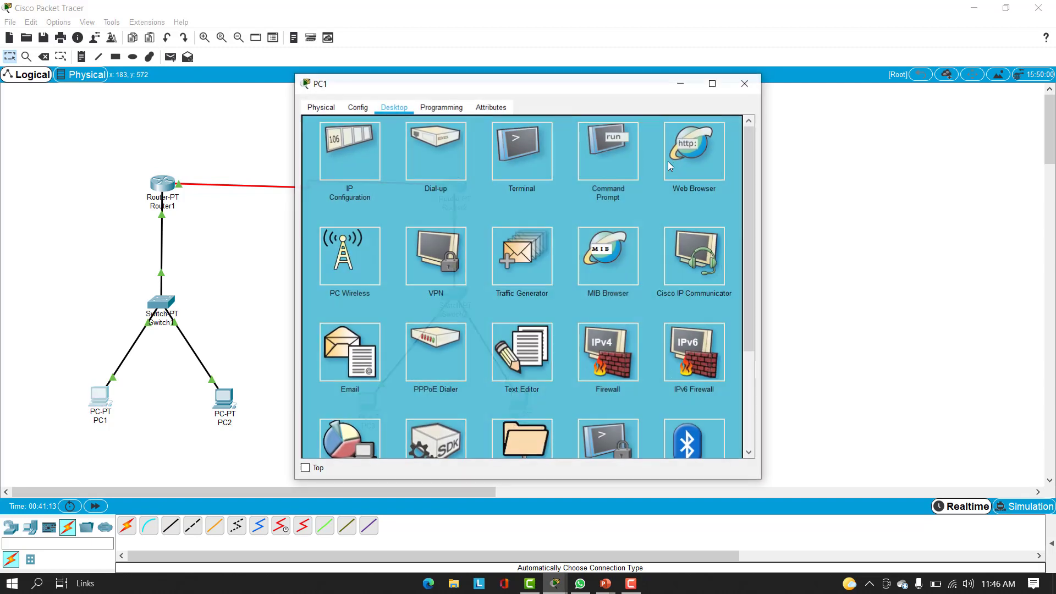
left_click(628, 156)
type("pin")
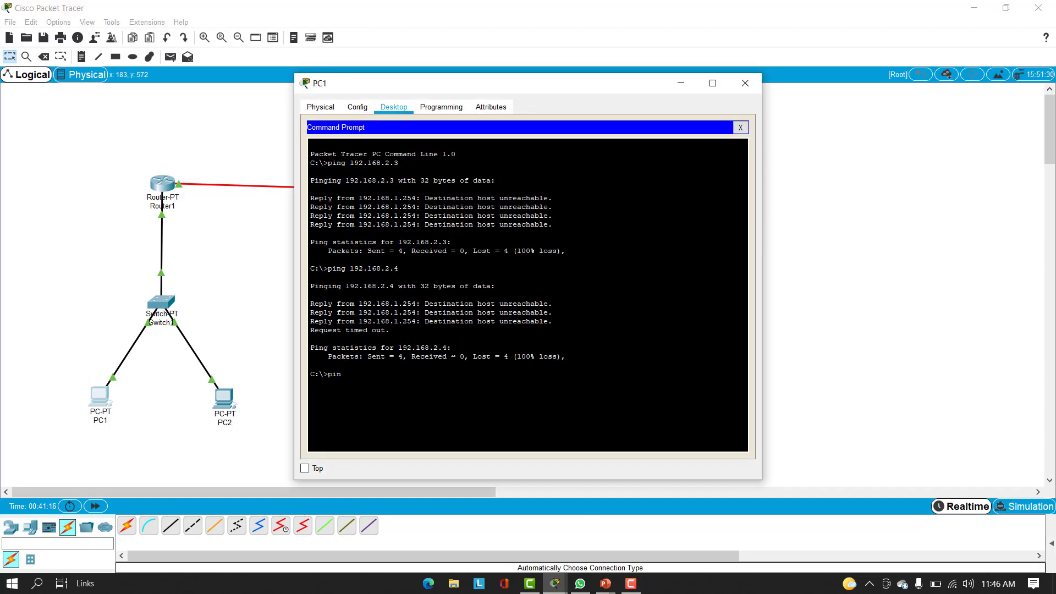
type("g 192.168")
key("BackSpace")
type("2.3")
key("Return")
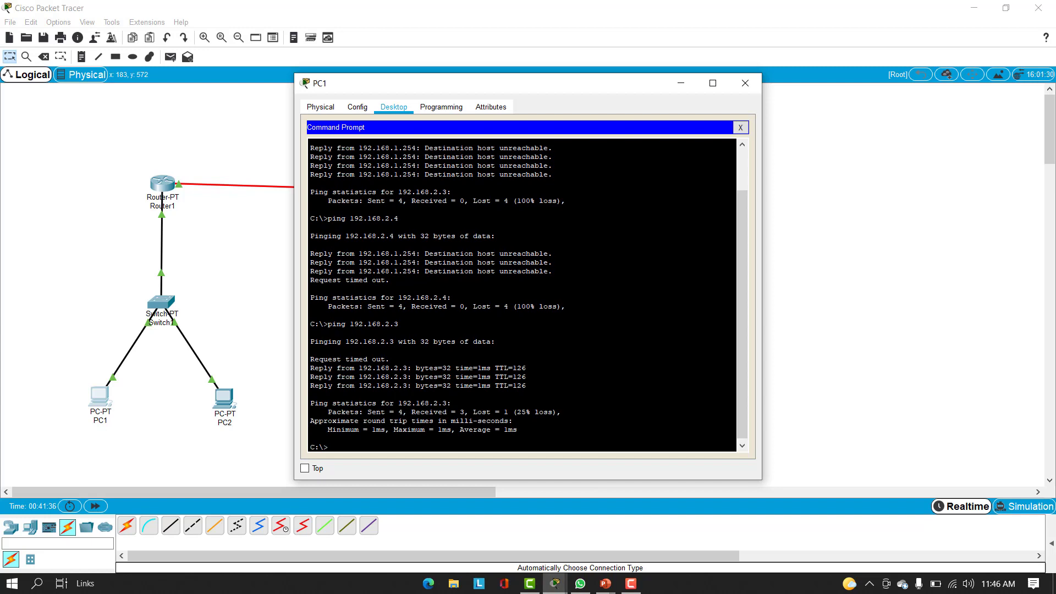
type("ng 192.168.2.3")
key("Return")
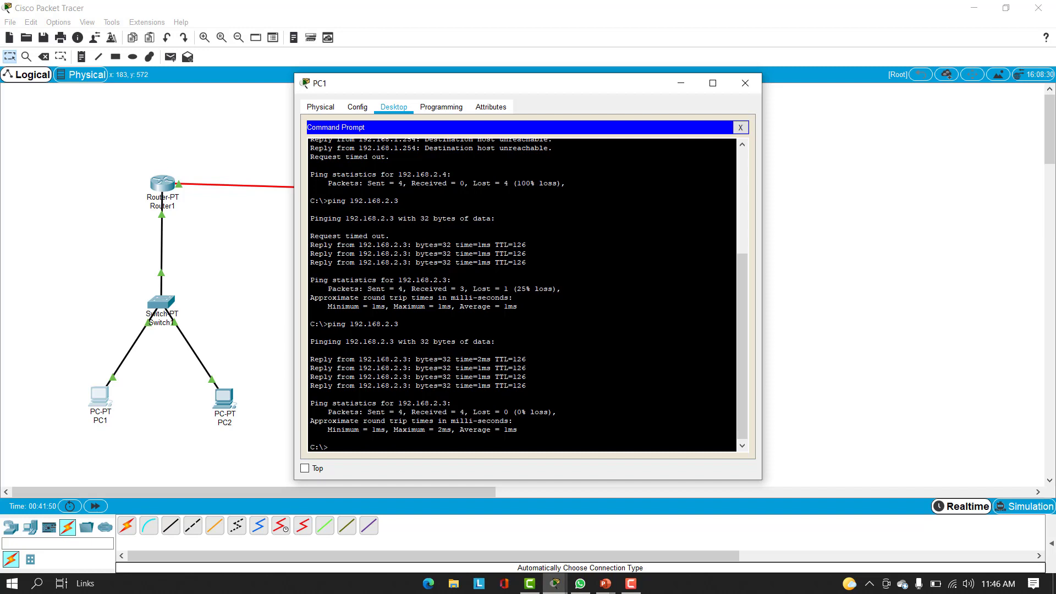
Ping 192.168.2.4 from PC1 and trace the route to 192.168.2.3
type("ping 192.168.2.4")
key("Return")
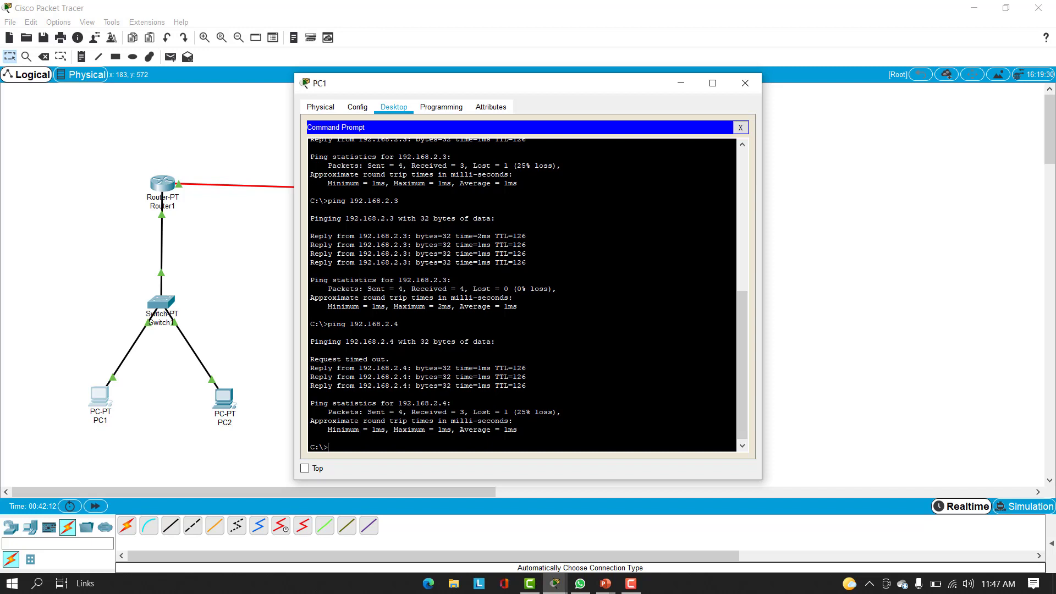
type("racert 192.168.2.3")
key("Return")
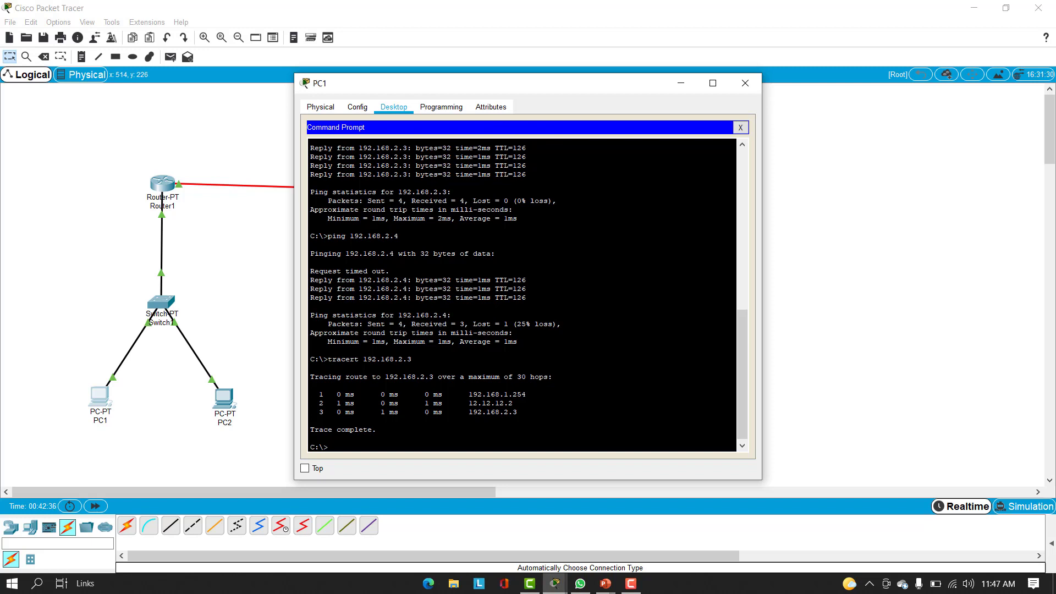
left_click(747, 83)
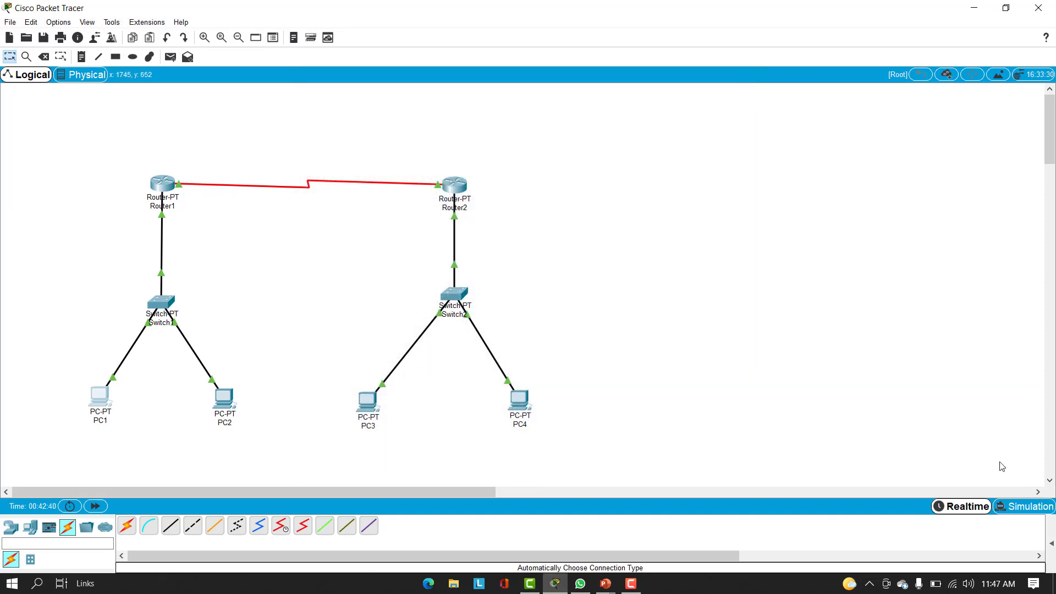
Switch to simulation mode and limit the visible event filters to ICMP only
left_click(1027, 506)
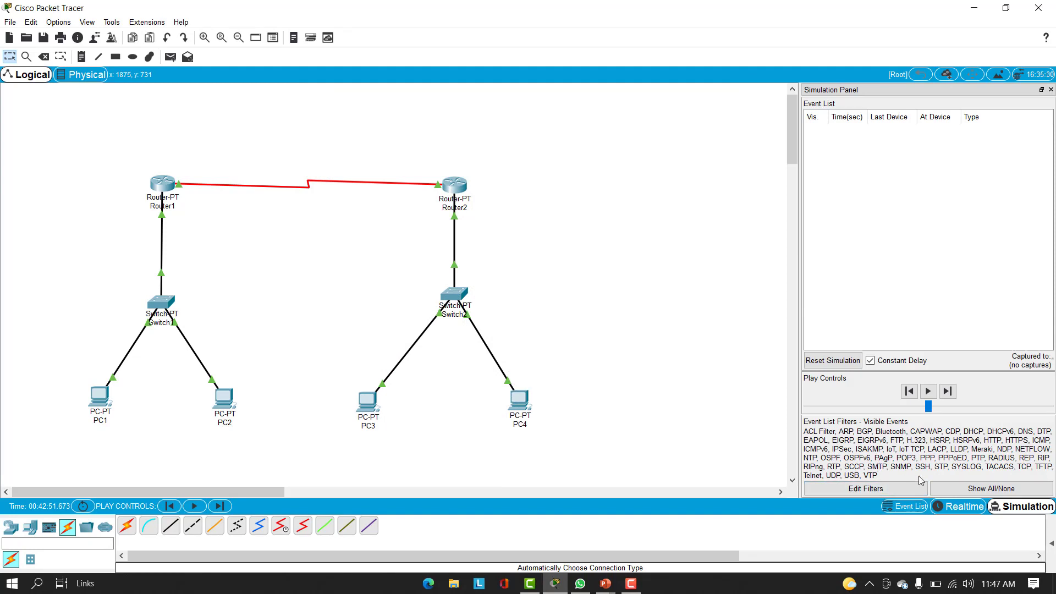
left_click(957, 491)
left_click(919, 489)
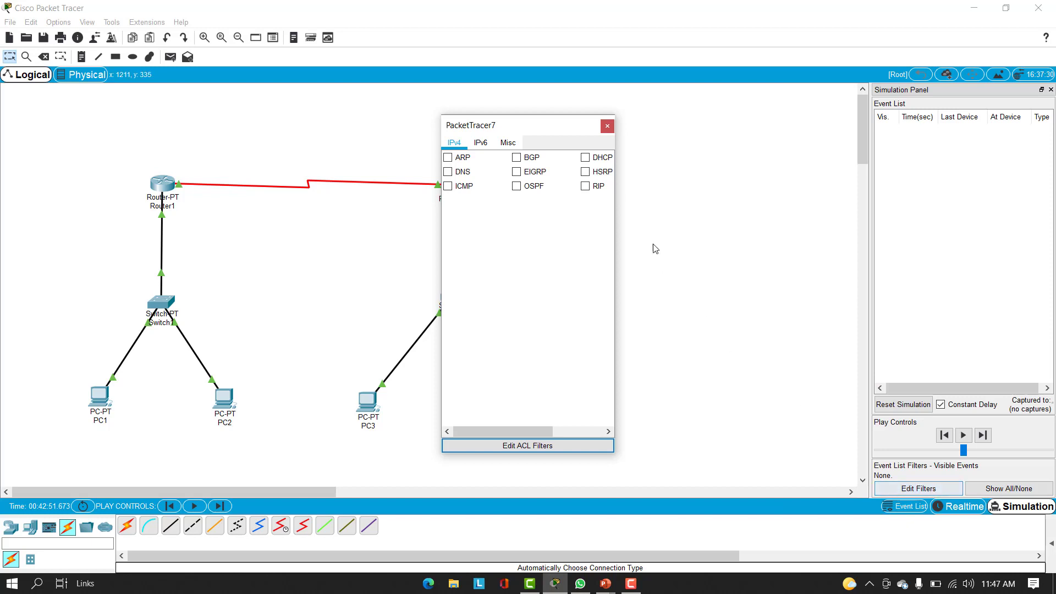
left_click(462, 188)
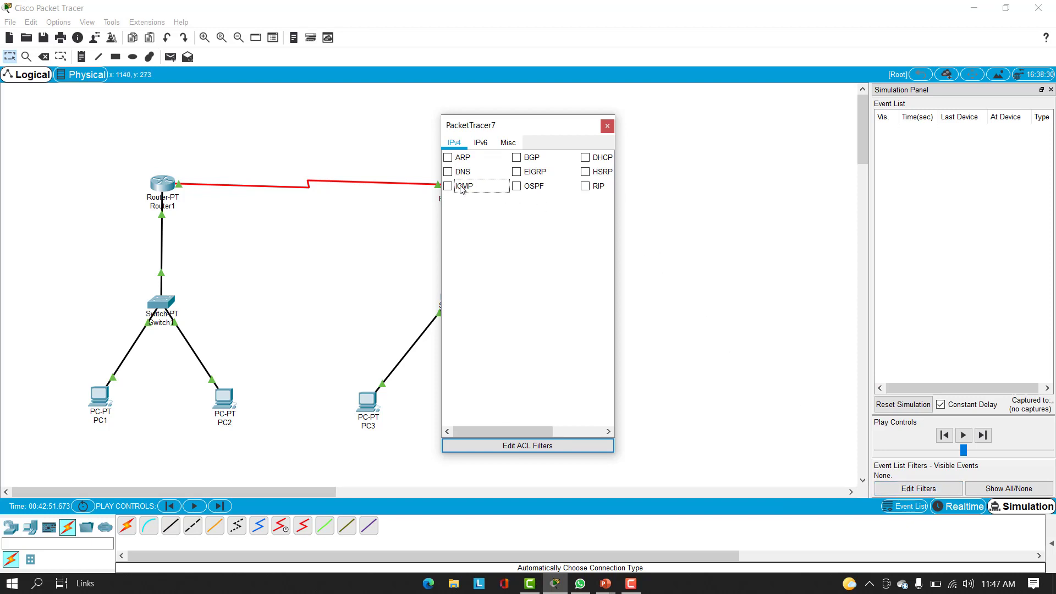
left_click(607, 126)
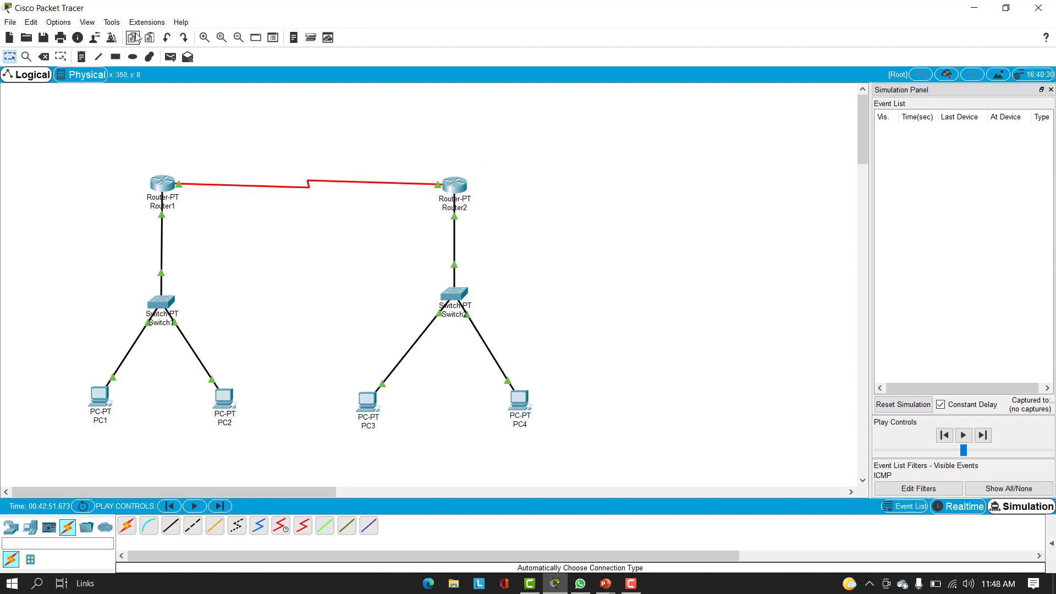
Add a simple PDU from PC1 to PC3 and show the PDU list
left_click(170, 57)
left_click(101, 399)
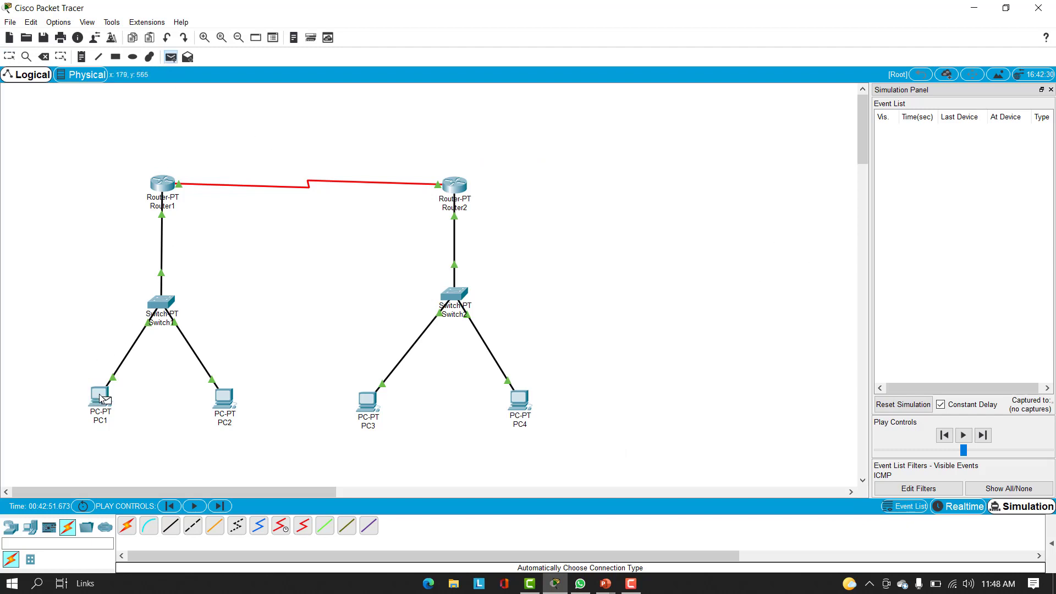
left_click(367, 409)
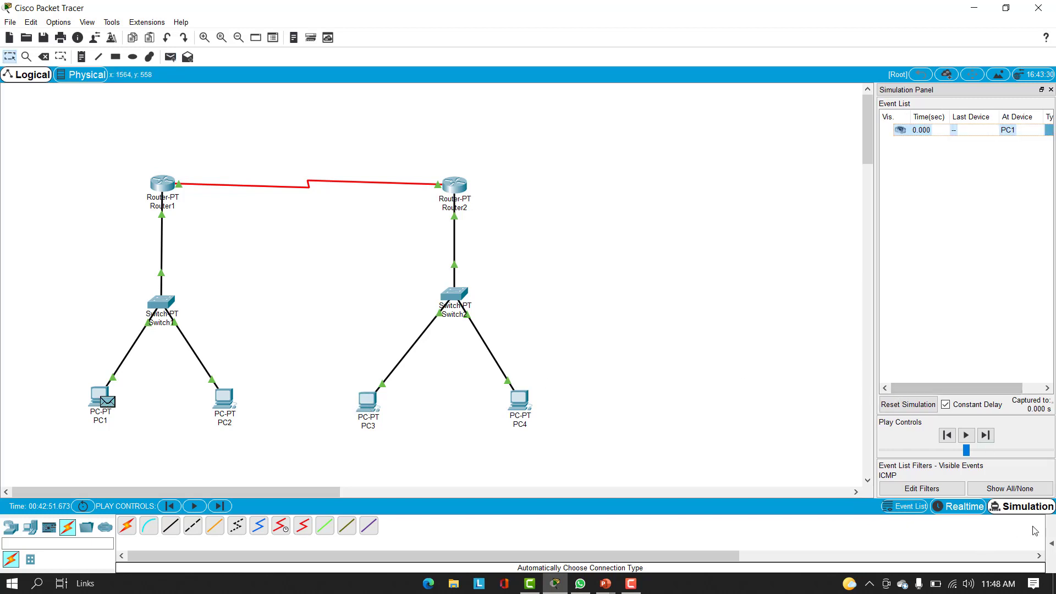
left_click(1051, 543)
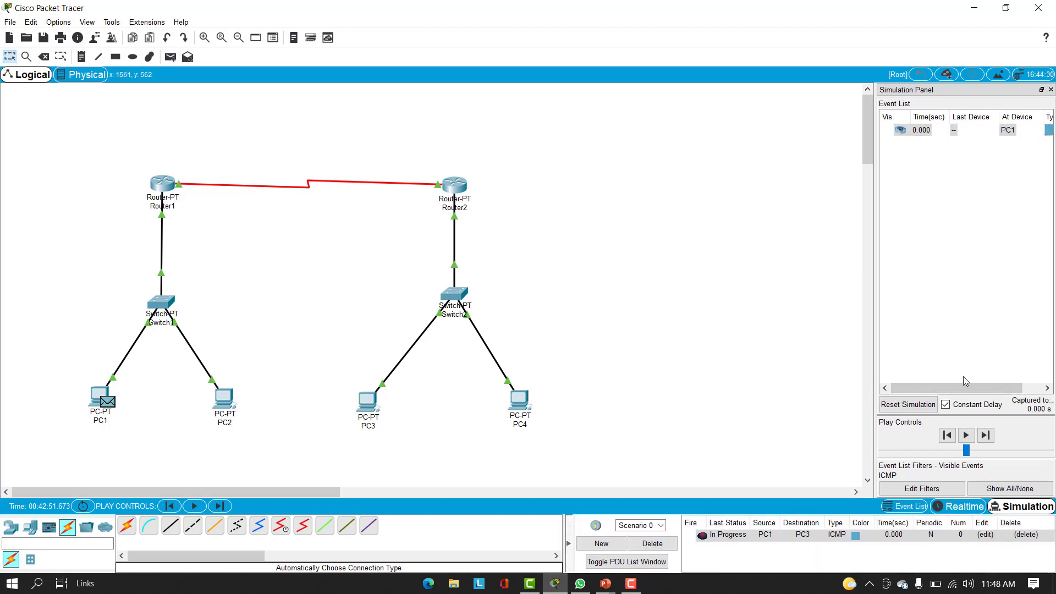
Play the simulation in stages, pausing between hops, until the packet has travelled from PC1 to PC3 and back to PC1
left_click(965, 436)
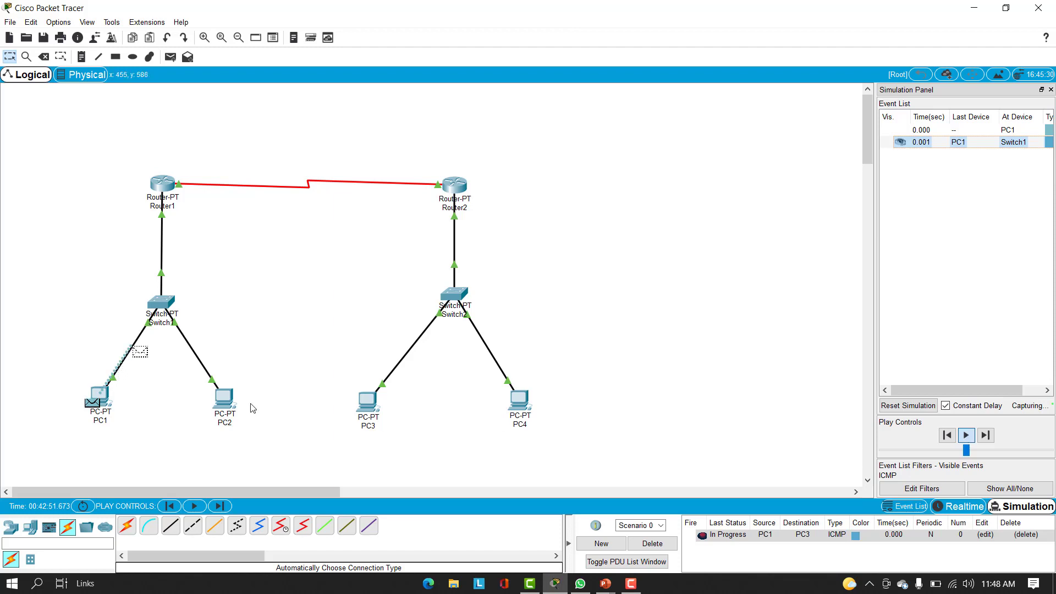
left_click(965, 438)
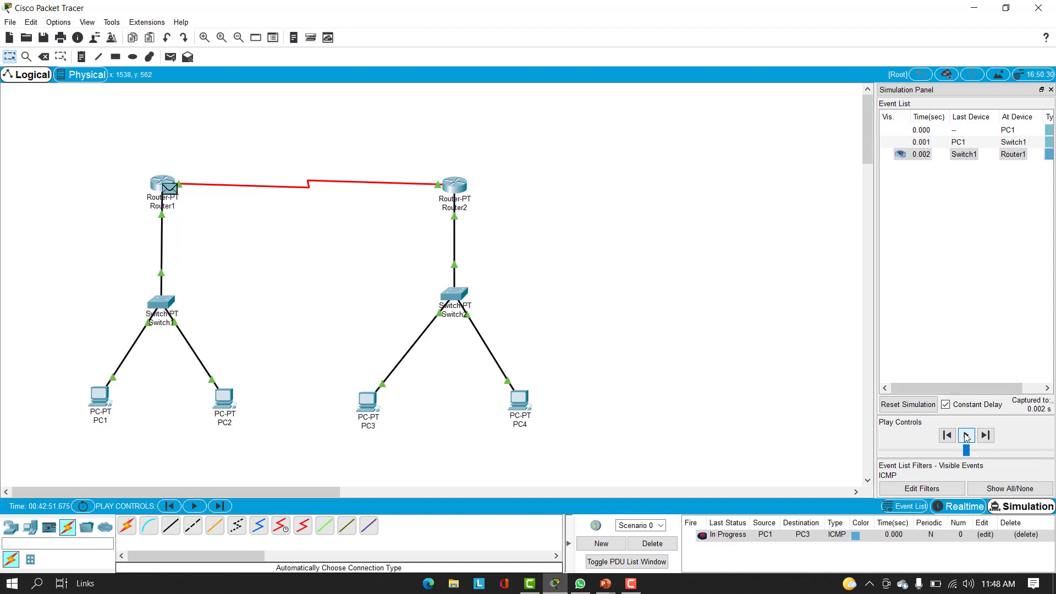
left_click(966, 436)
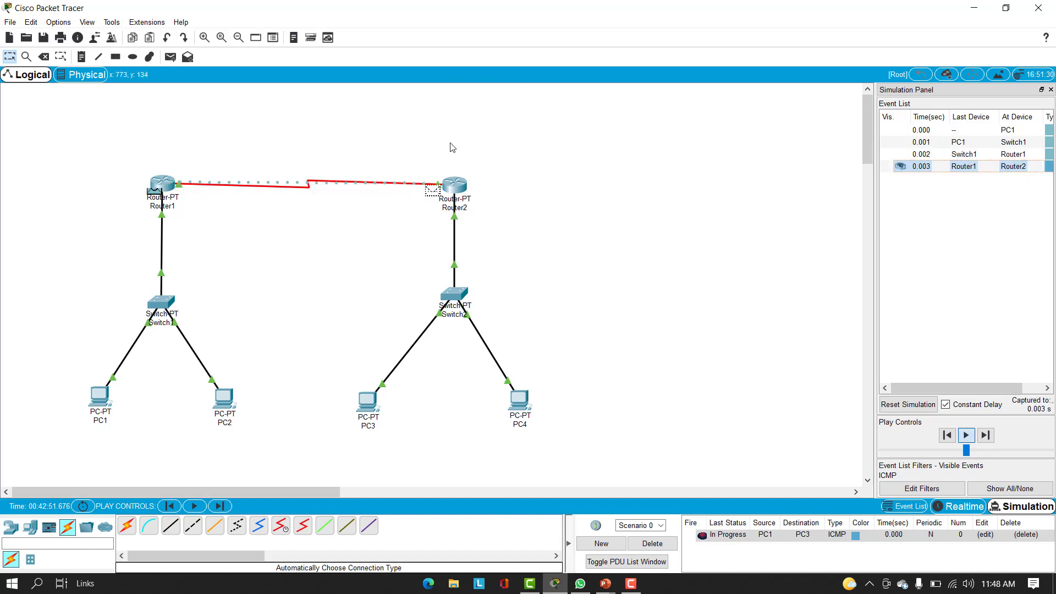
left_click(967, 436)
left_click(966, 435)
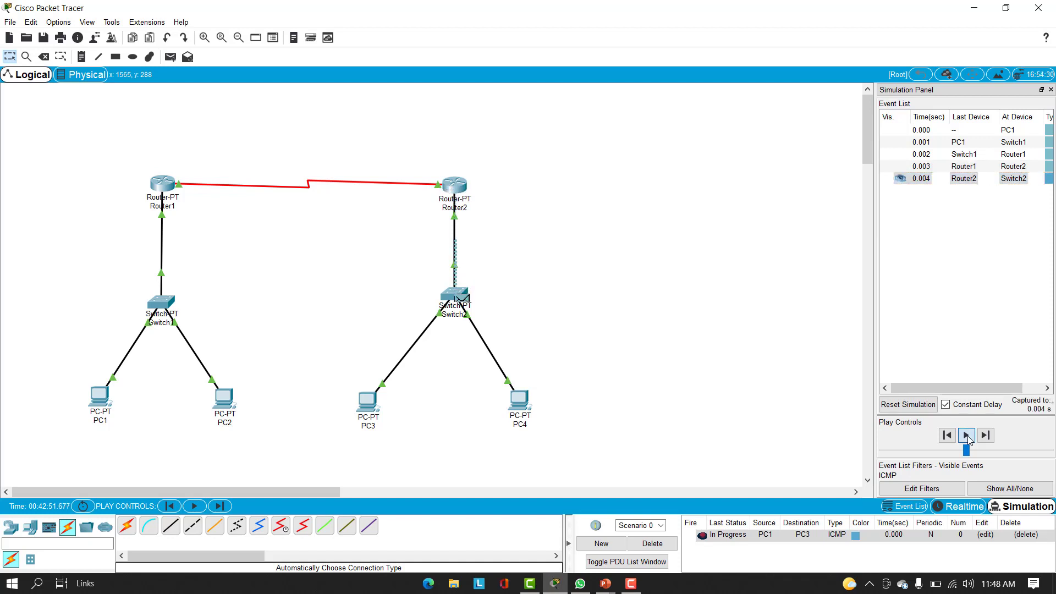
left_click(967, 435)
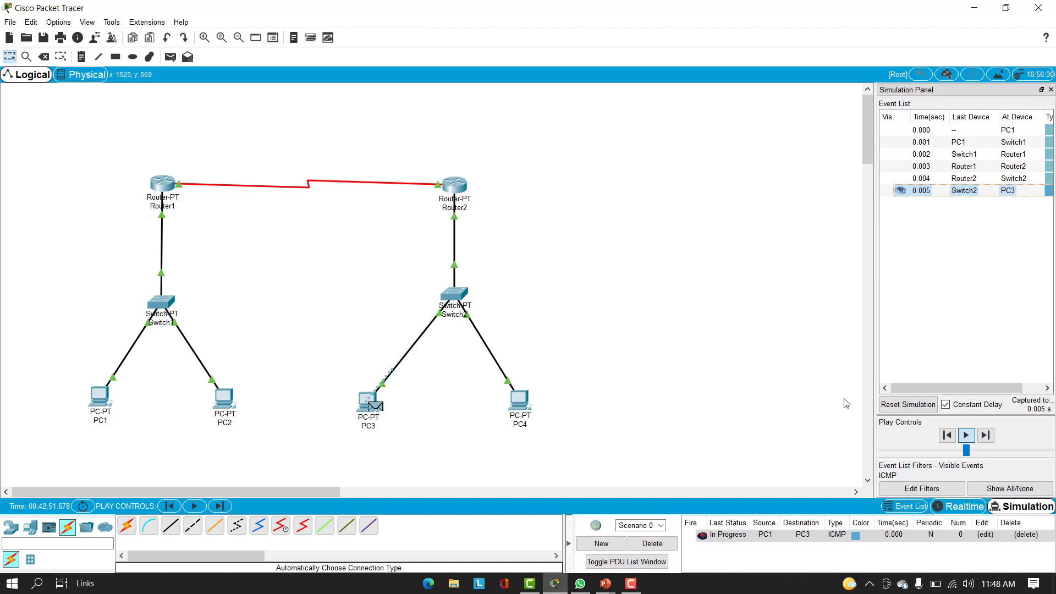
left_click(967, 436)
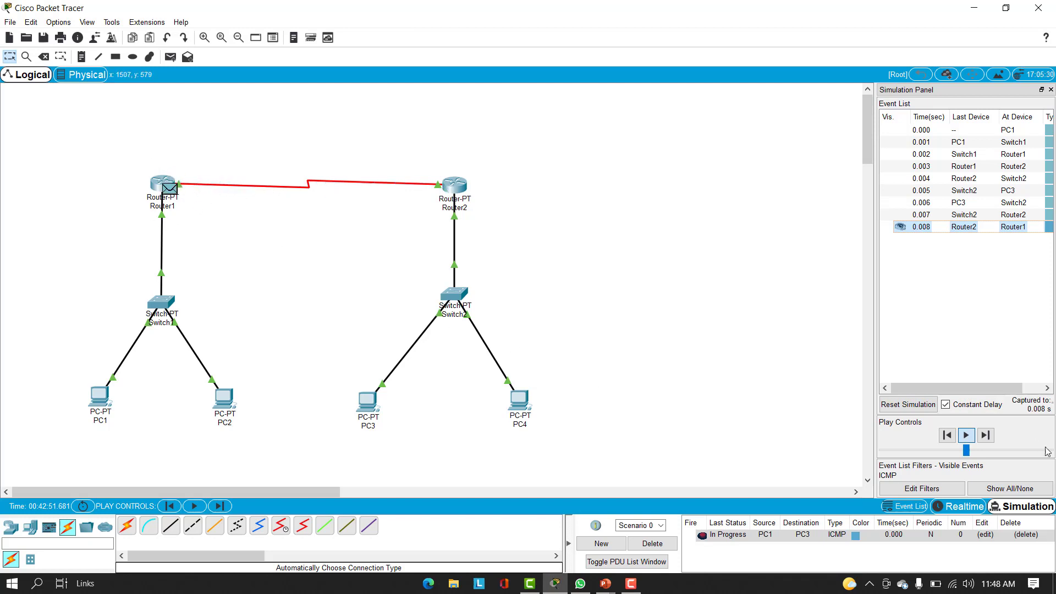
left_click(967, 436)
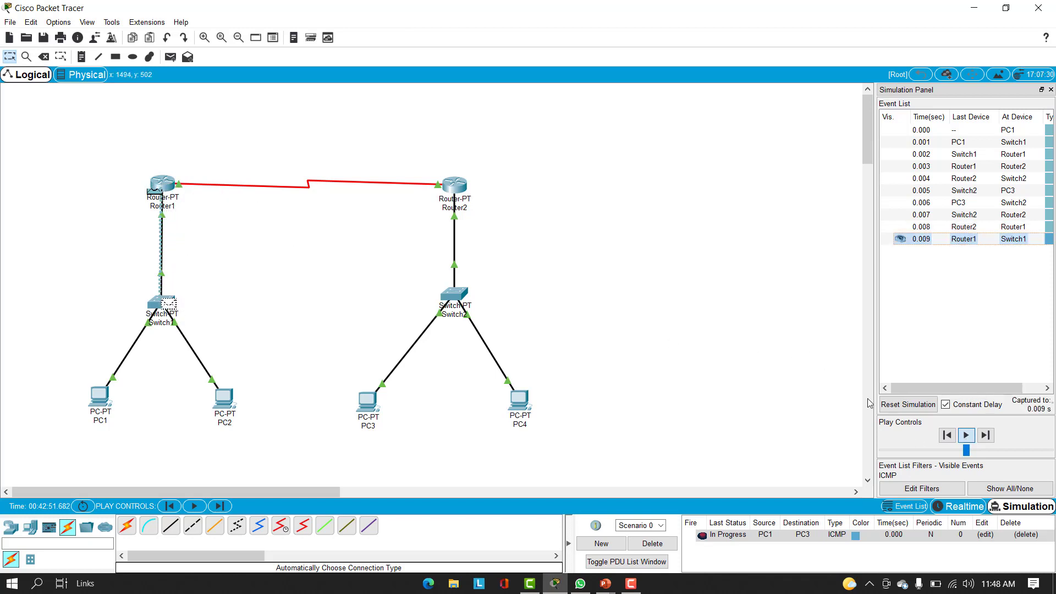
left_click(969, 436)
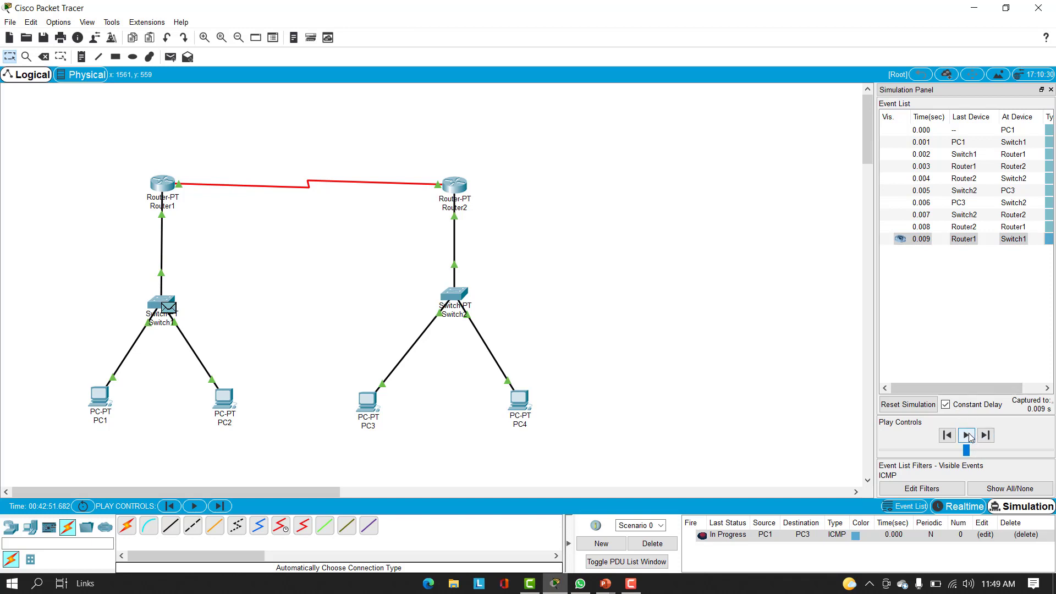
left_click(967, 436)
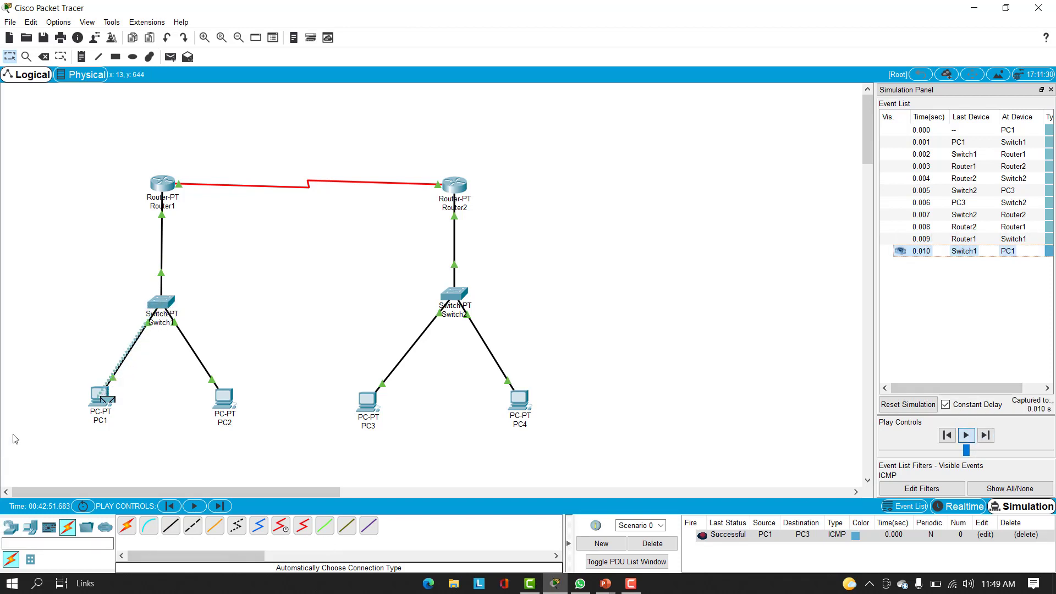